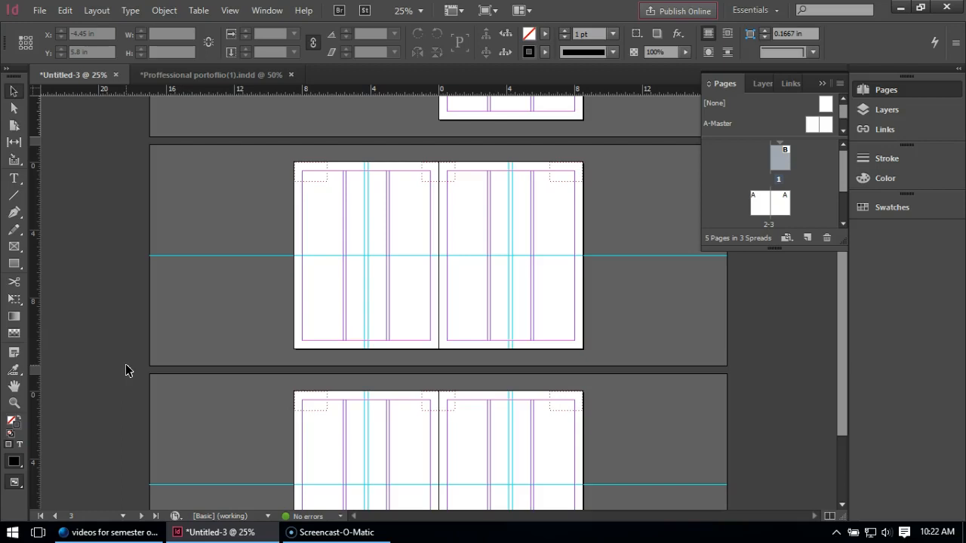
Examine the Washington Lane TOD and Ferry Avenue Transit Village spreads in the Proffessional portoflio(1).indd document, then return to Untitled-3.
click(192, 75)
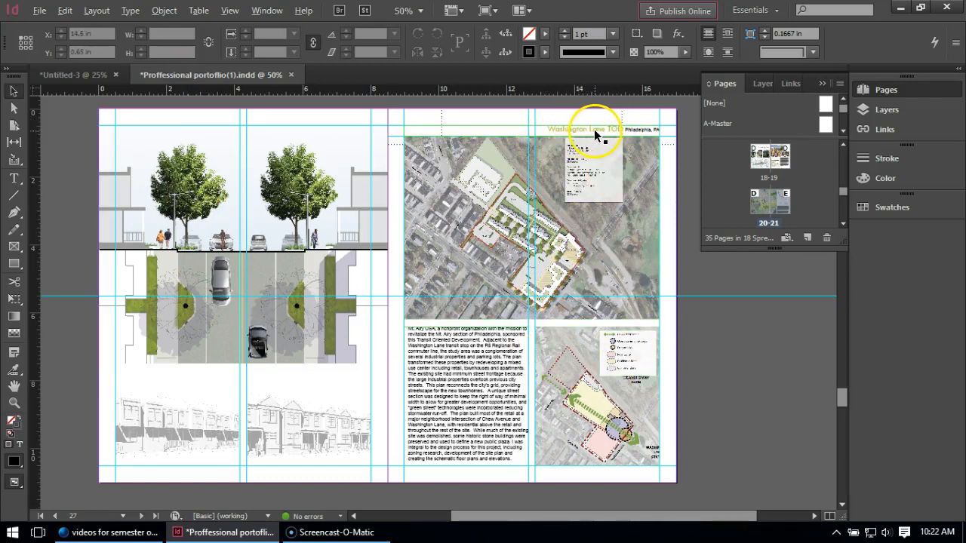
alt+scroll(594, 134, up, 1)
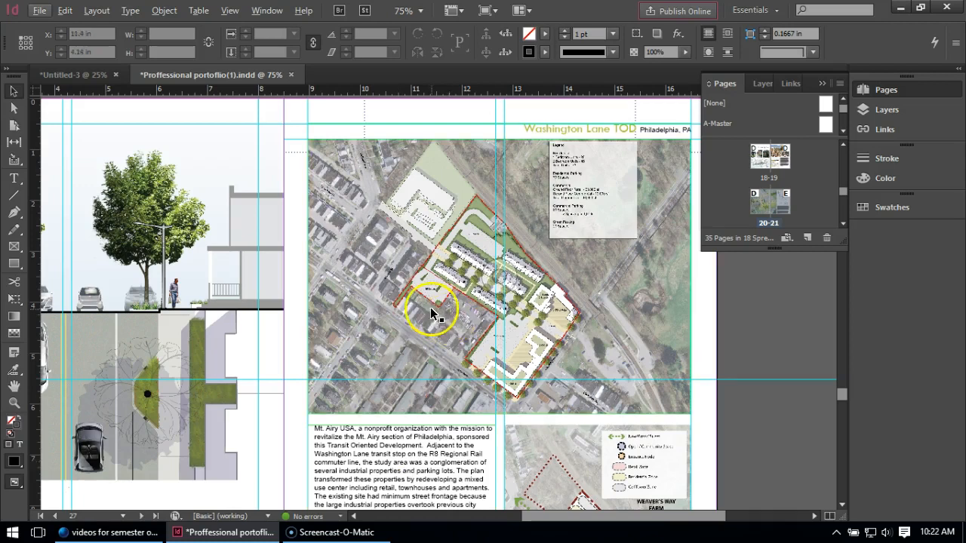
scroll(518, 297, down, 1)
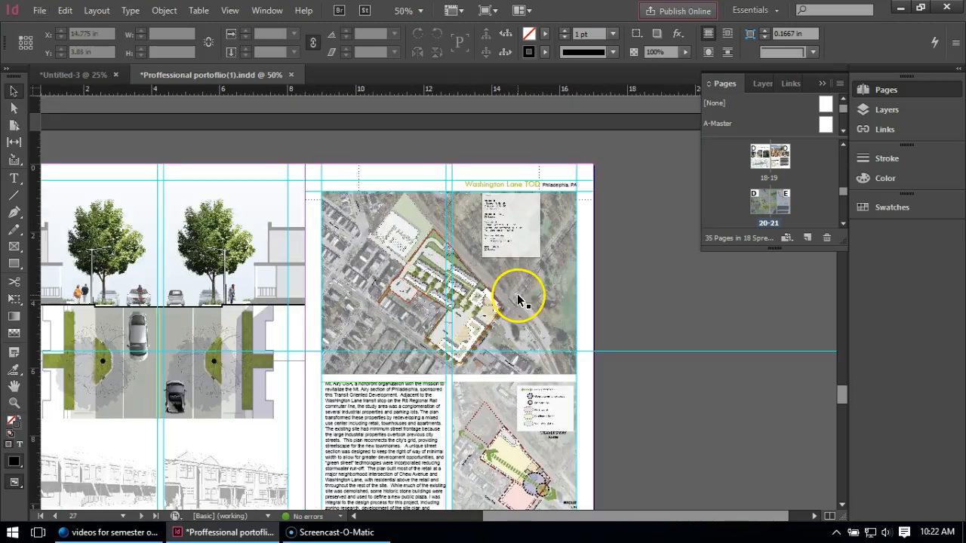
scroll(581, 306, down, 3)
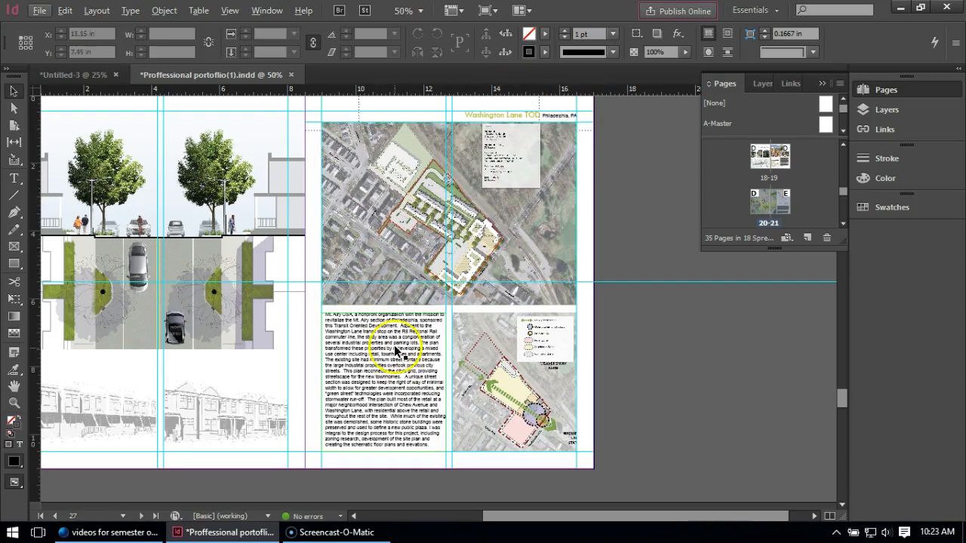
scroll(394, 351, down, 6)
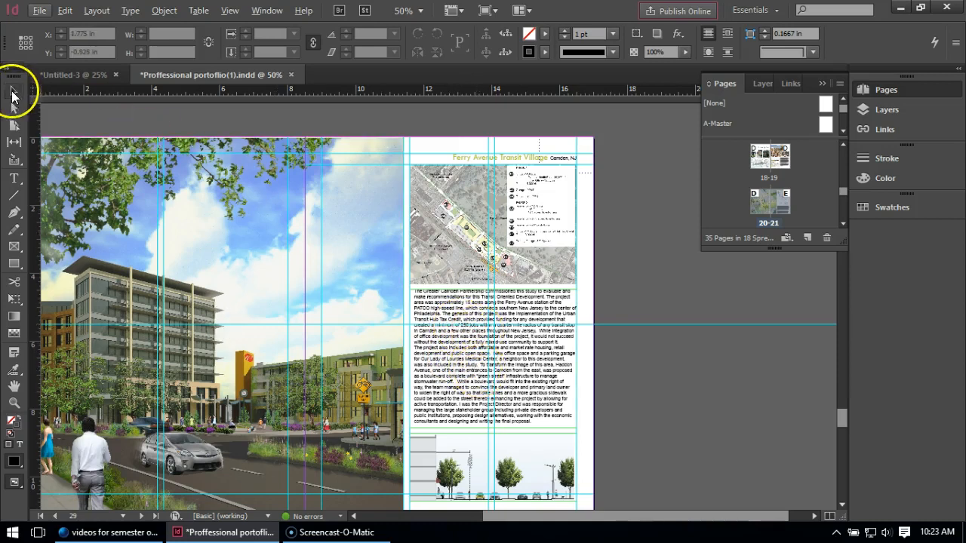
click(57, 75)
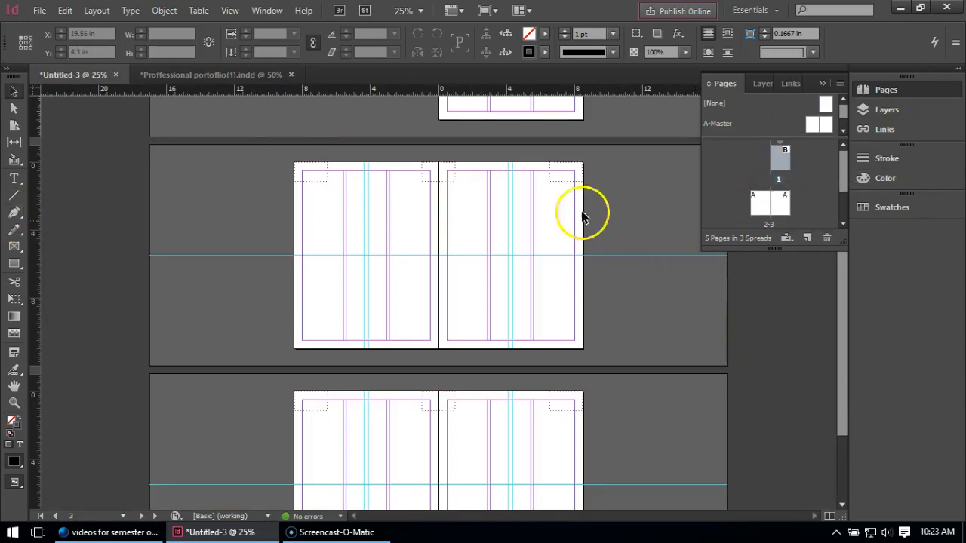
Display the paragraph styles of the Untitled-3 document.
click(272, 9)
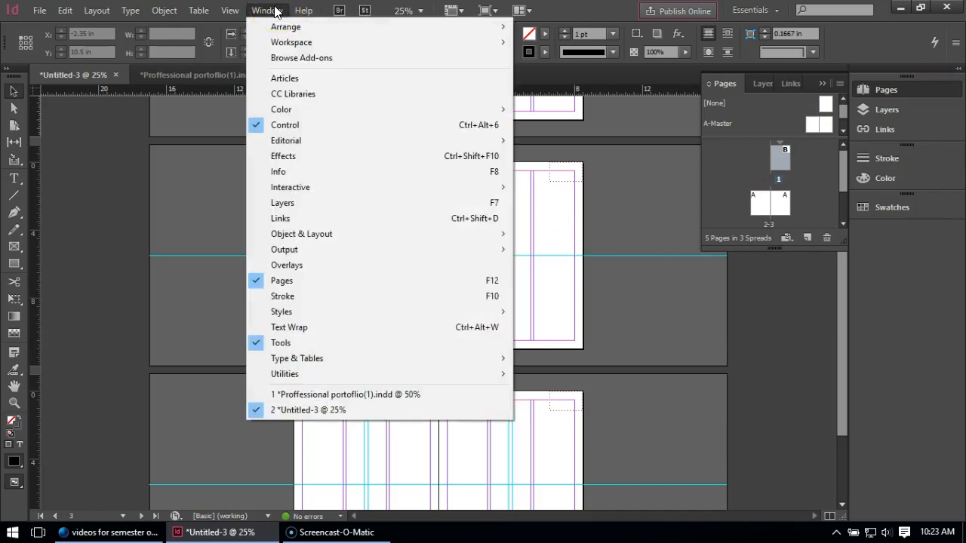
mouse_move(298, 312)
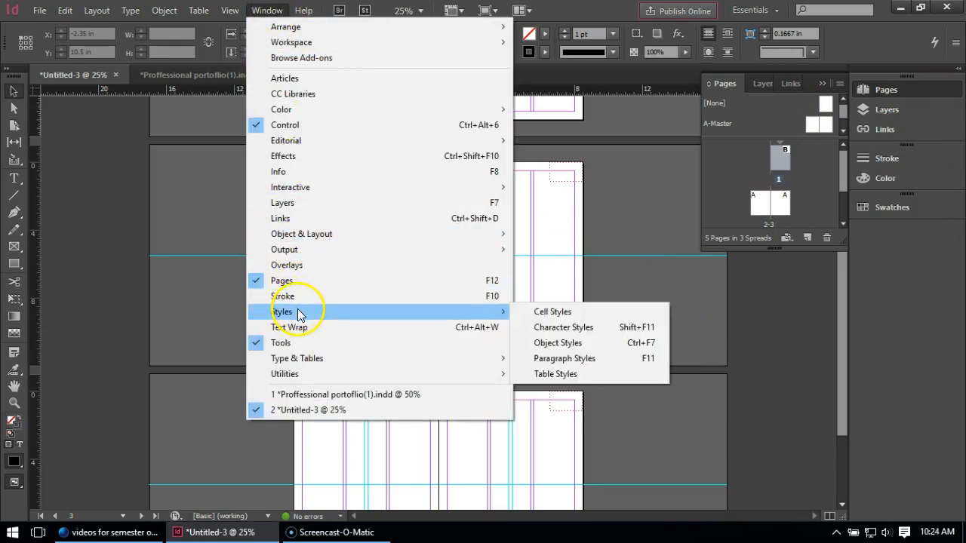
click(642, 358)
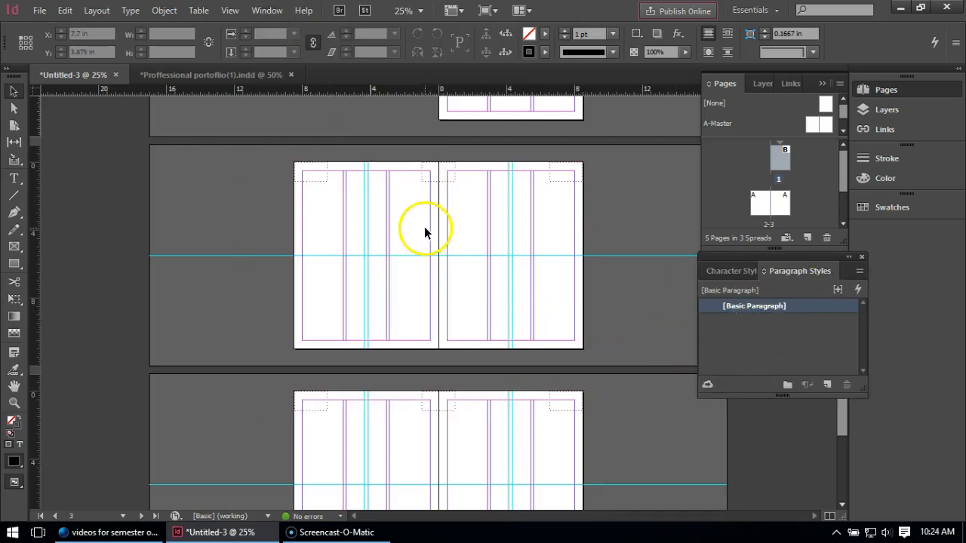
Draw a text frame about 6.24 by 2.94 in on the upper part of page 2 and enter "alkjsdf;lkjsd a;sdkljf;las dj".
click(268, 198)
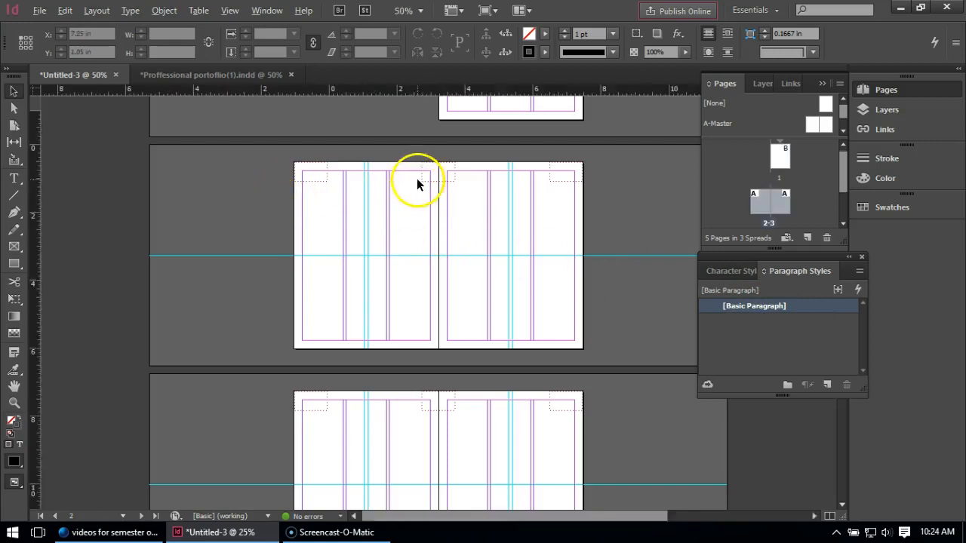
scroll(416, 184, up, 1)
scroll(645, 217, up, 1)
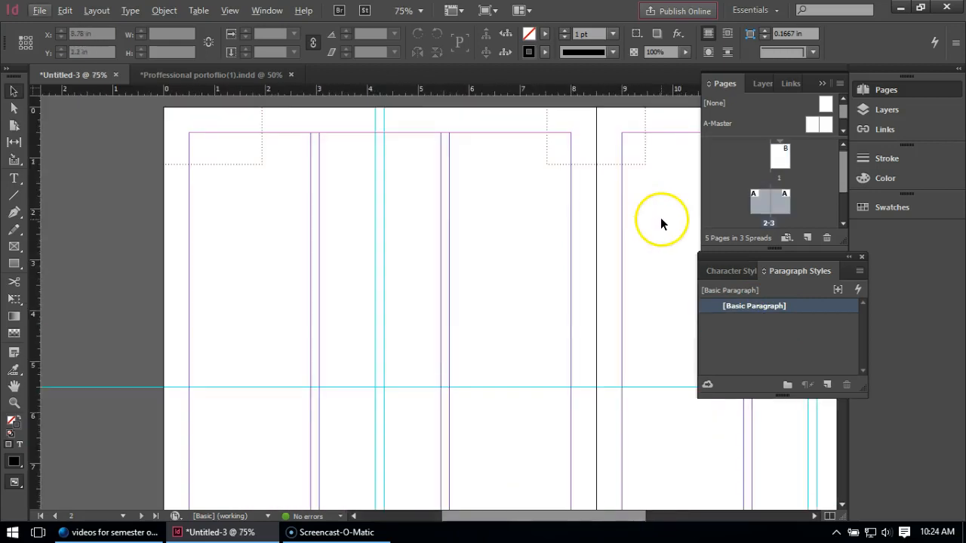
click(12, 180)
drag(201, 184, 519, 333)
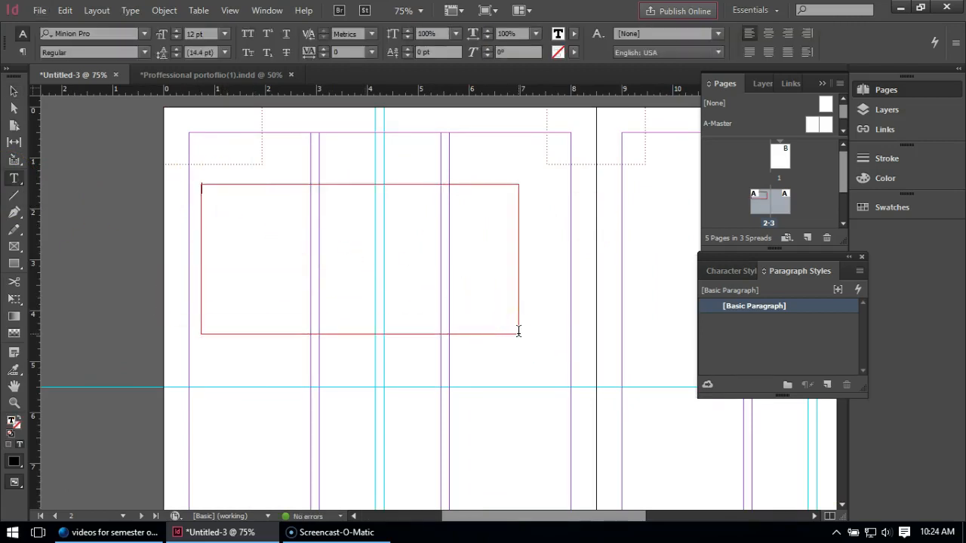
text(alkjsdf;lkjsd a;sdkljf;las dj)
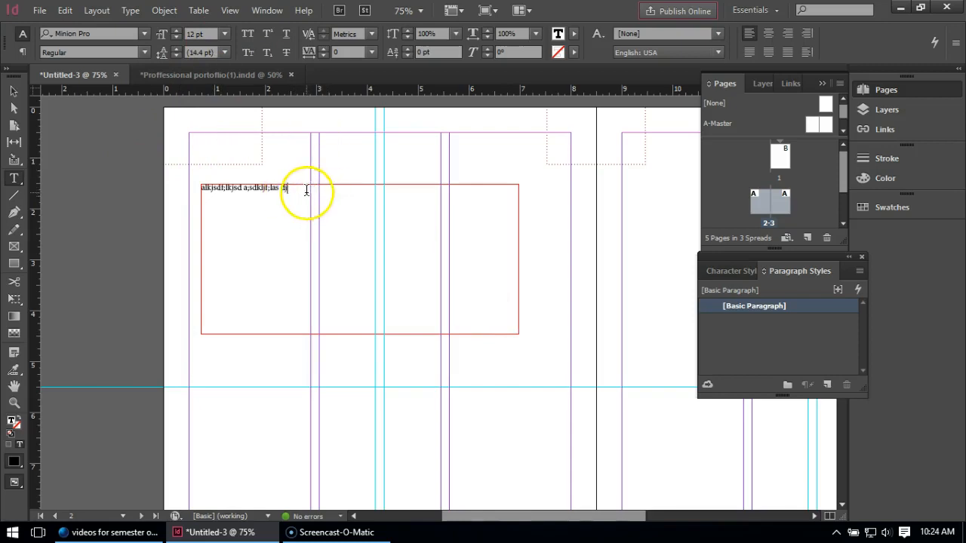
Color all the text in the page 2 frame green and deselect the frame.
drag(290, 189, 172, 190)
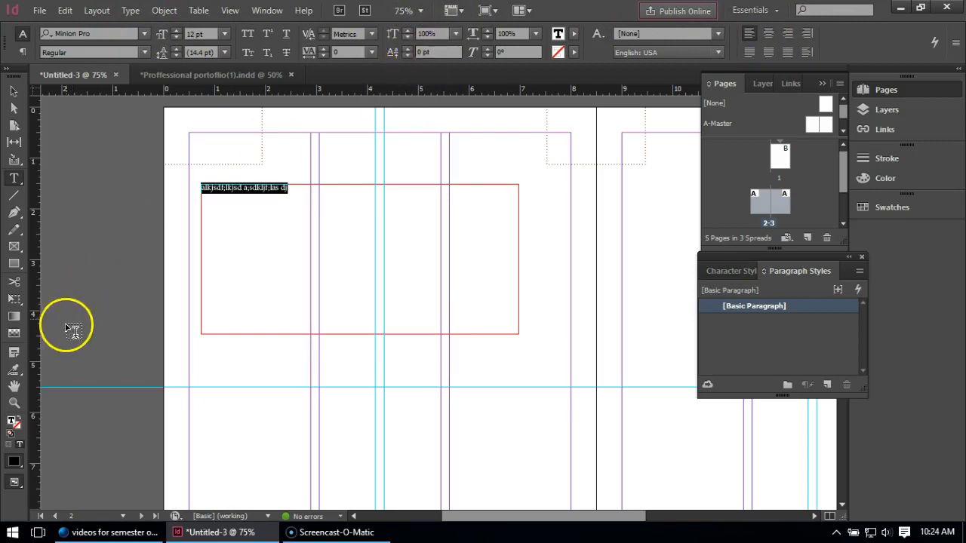
double_click(12, 422)
click(310, 206)
click(637, 172)
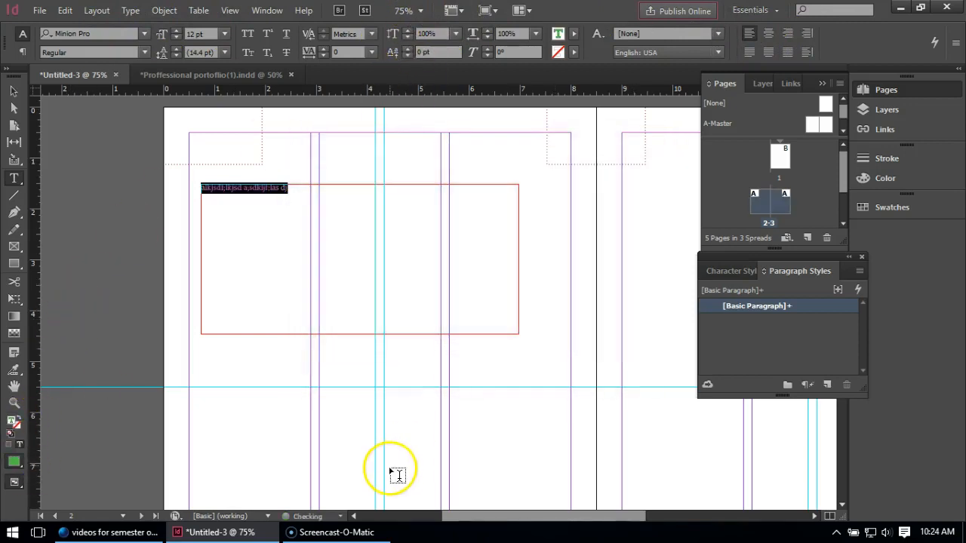
click(14, 91)
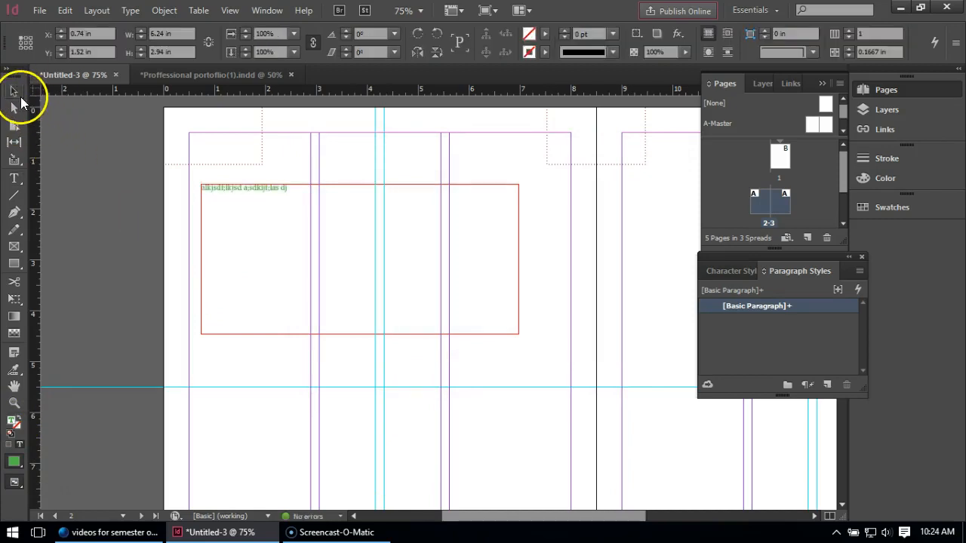
click(133, 155)
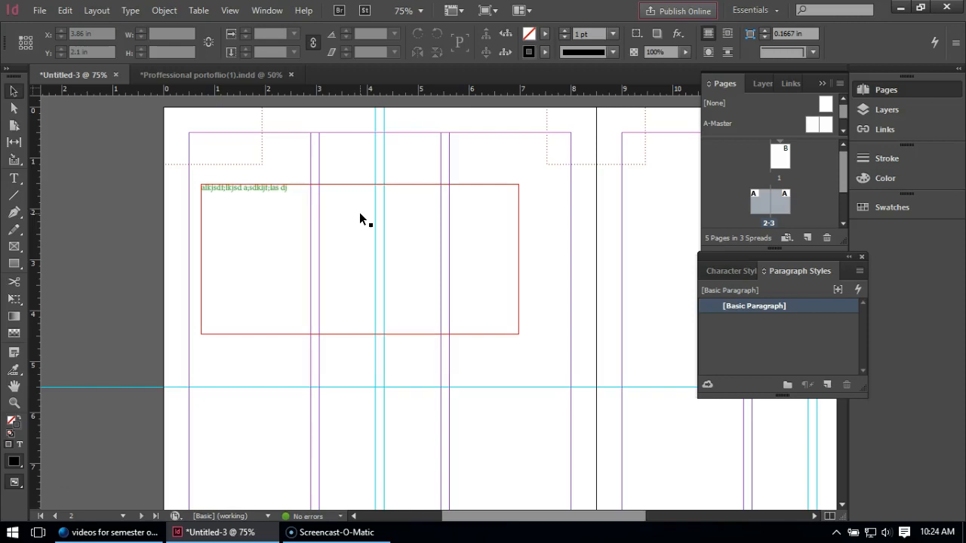
Create a paragraph style from the green text frame, apply it to that frame and name it Descriptive.
click(277, 186)
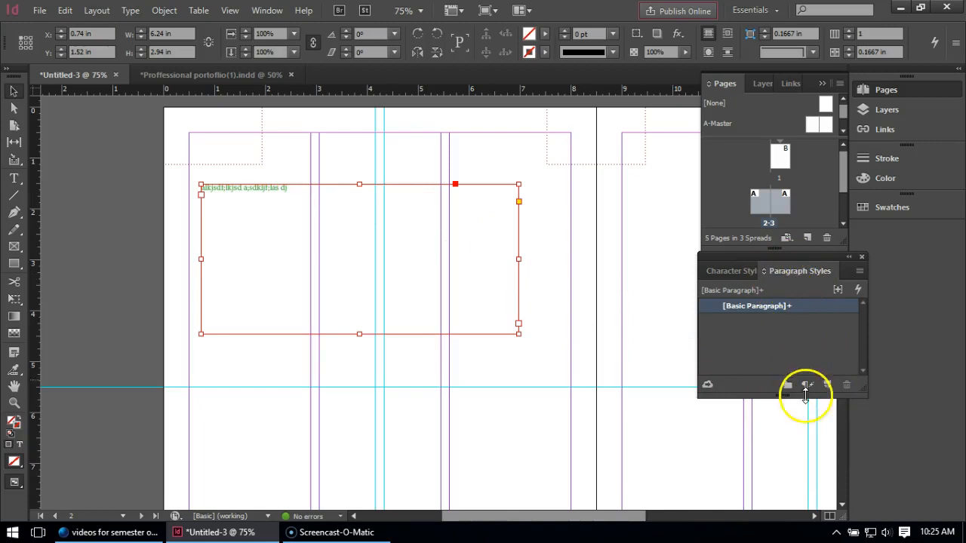
click(827, 385)
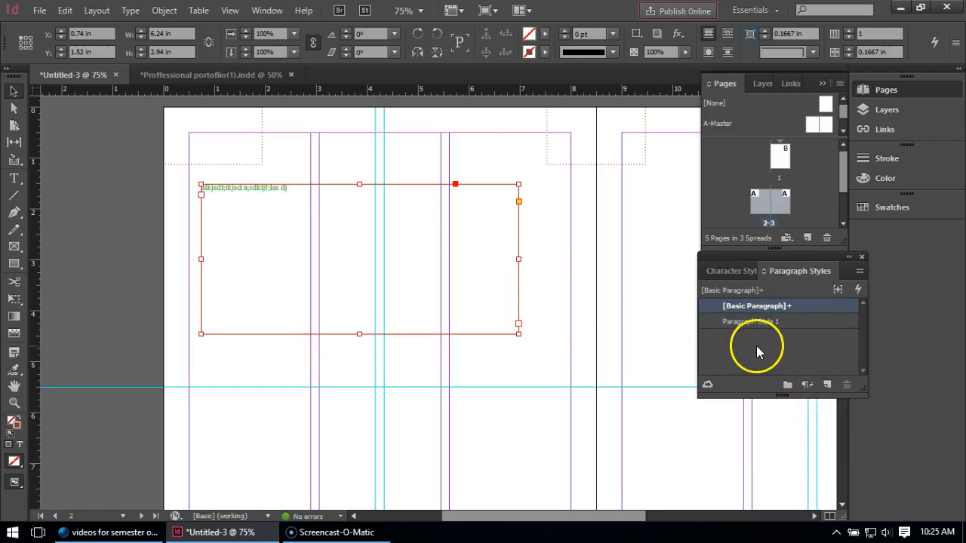
click(768, 321)
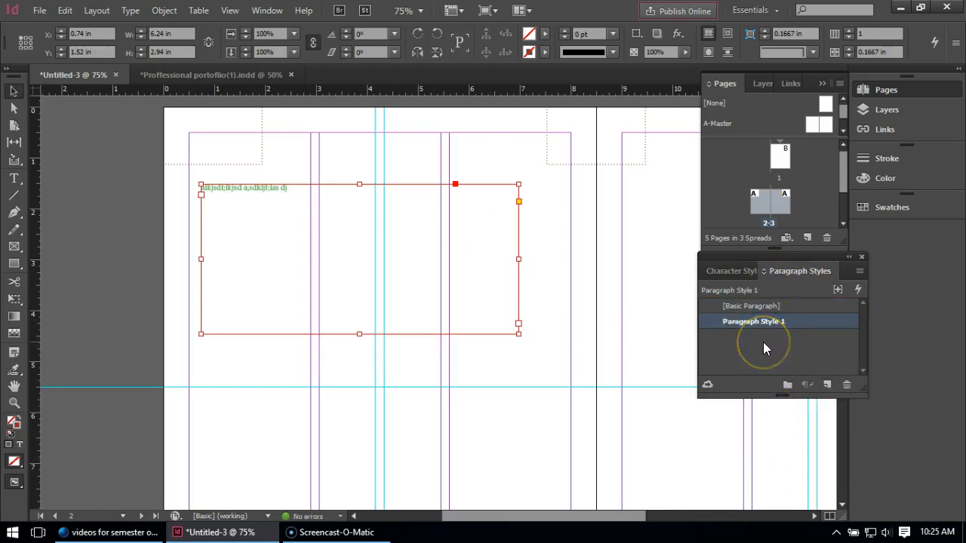
double_click(770, 322)
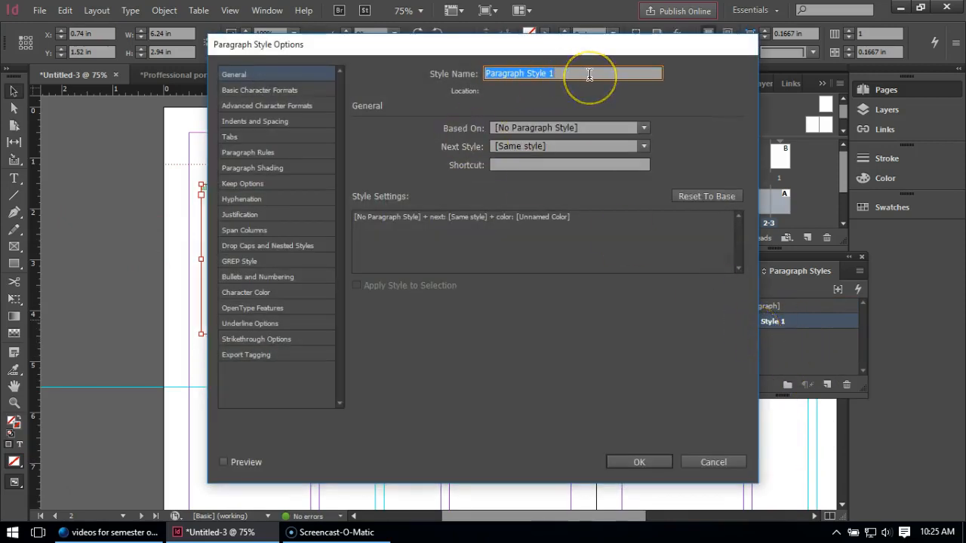
text(Des)
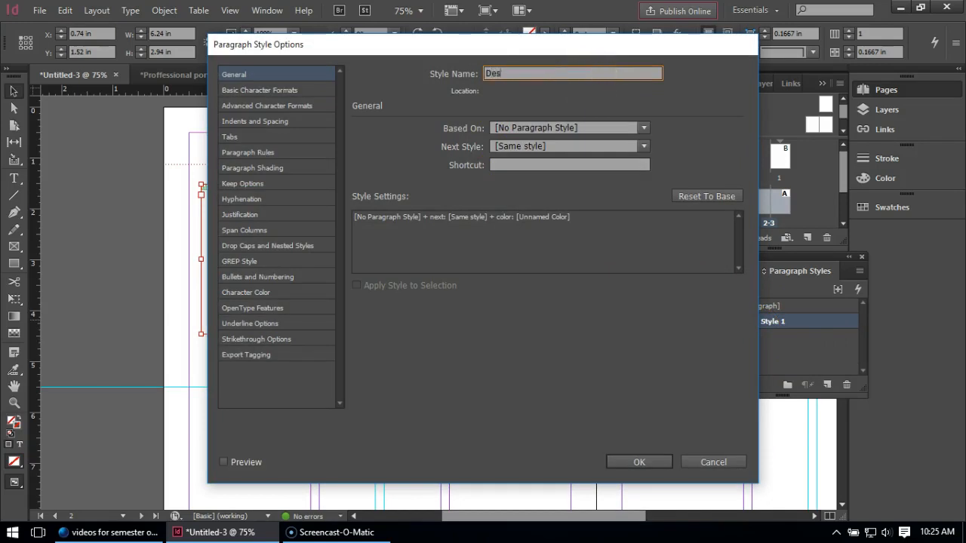
text(criptive)
drag(279, 45, 451, 45)
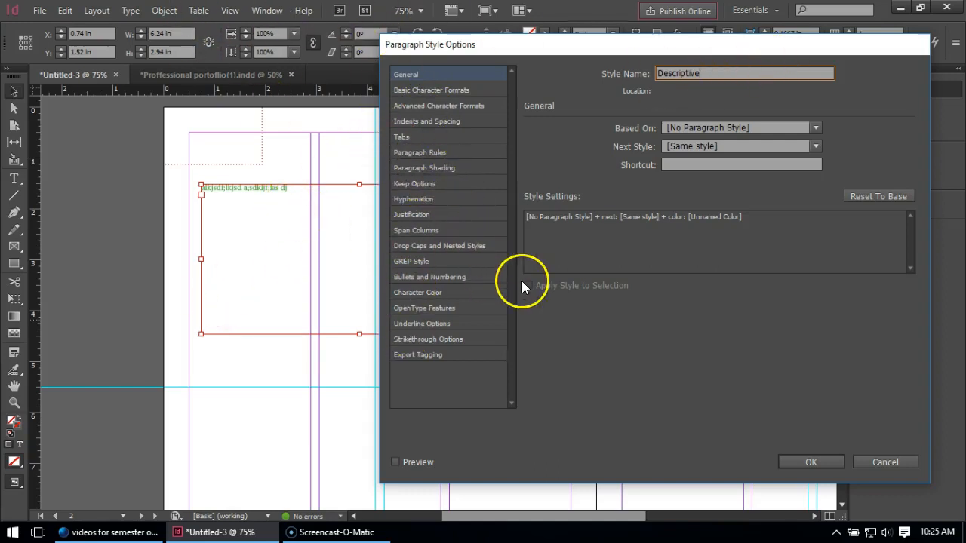
Set the Descriptive style's font family to Kristen ITC and its size to 11 pt, and accept the style options.
click(429, 89)
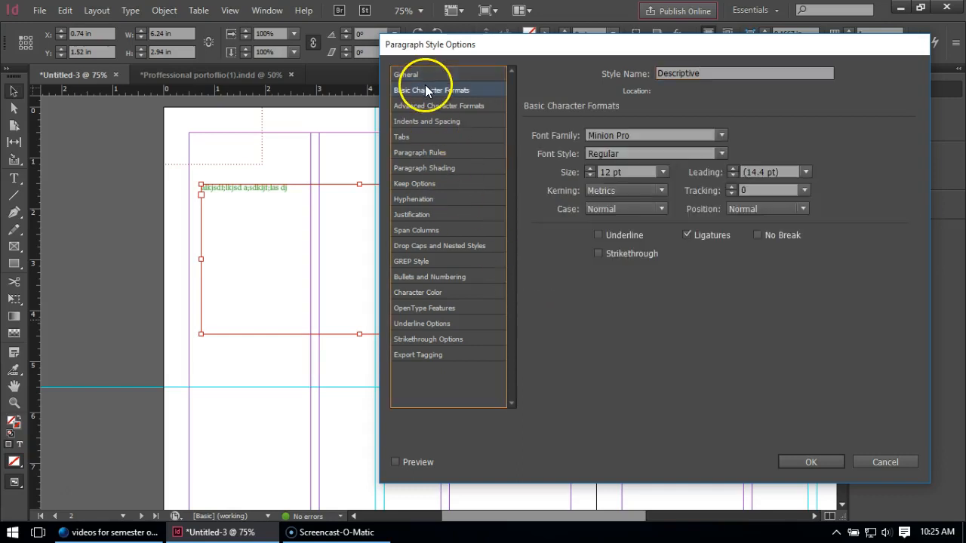
click(721, 136)
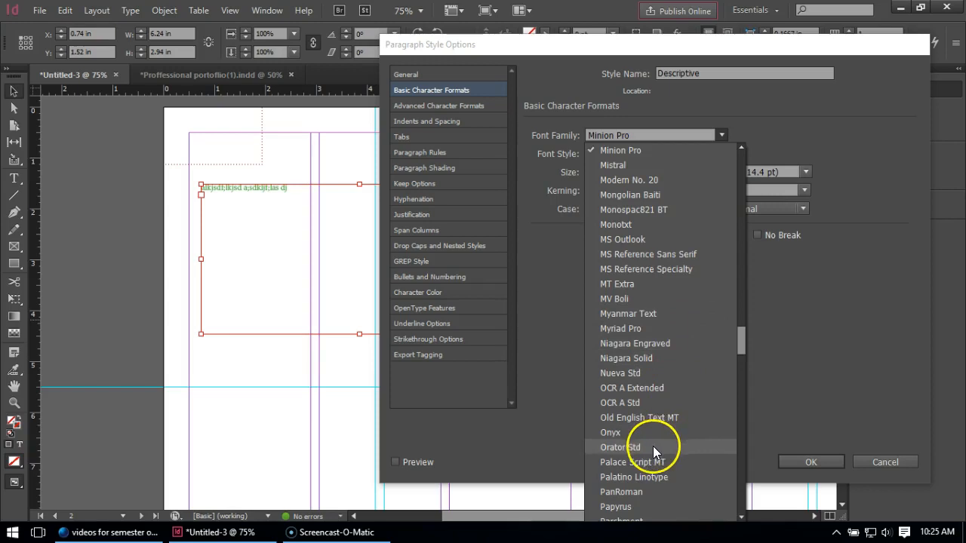
drag(739, 332, 733, 302)
click(616, 160)
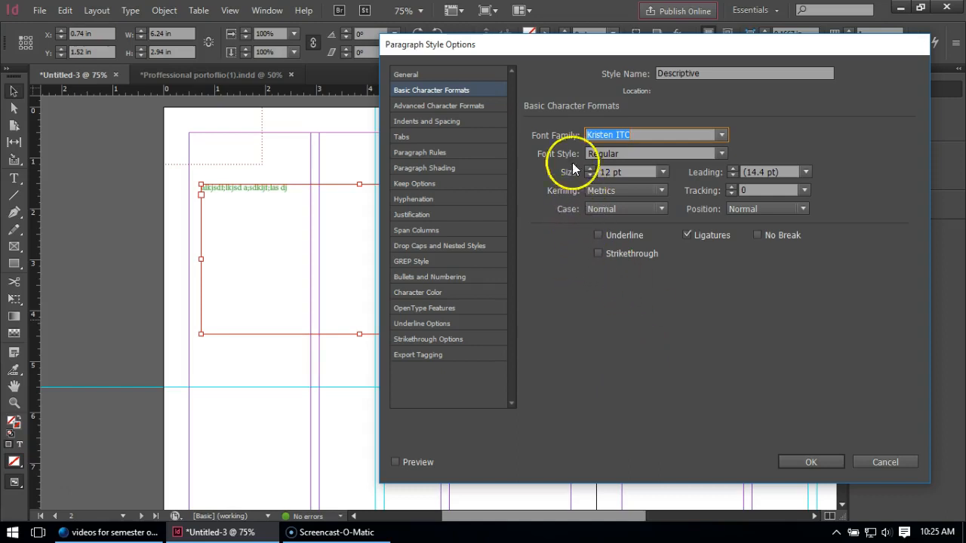
click(667, 171)
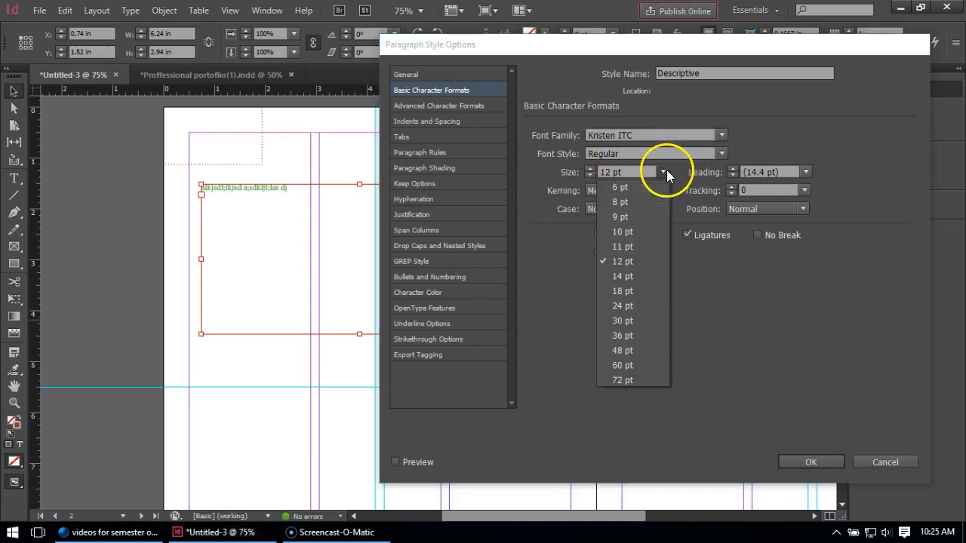
click(636, 249)
click(805, 461)
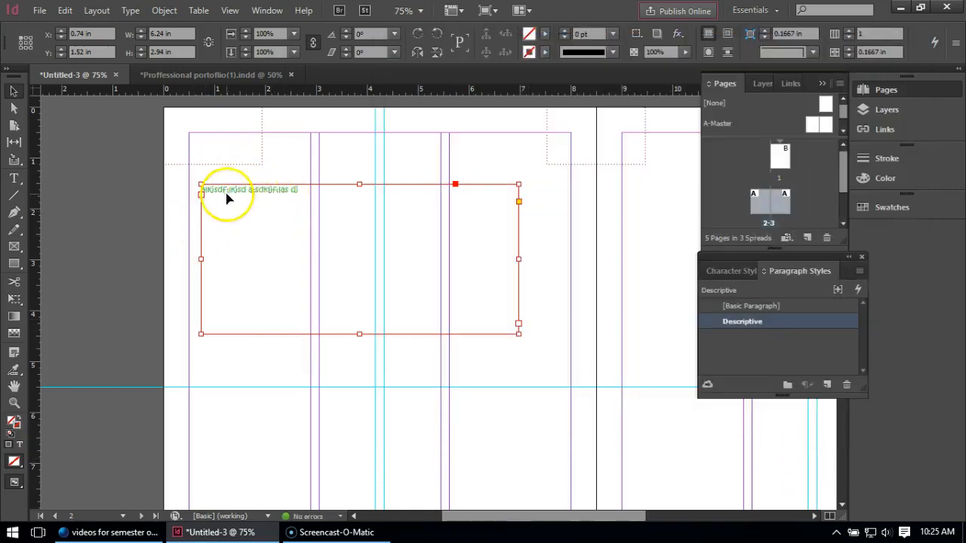
Draw a second text frame about 5.7 by 1.7 in below the first and enter "sdsfaasdf;lkj ads;lkjsdslk djkfasd.kdj".
scroll(257, 193, up, 2)
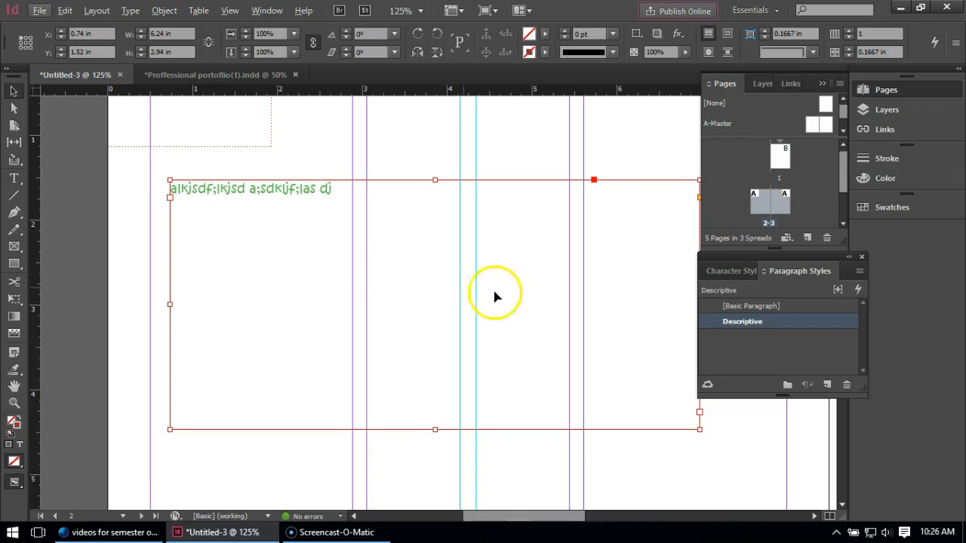
click(333, 457)
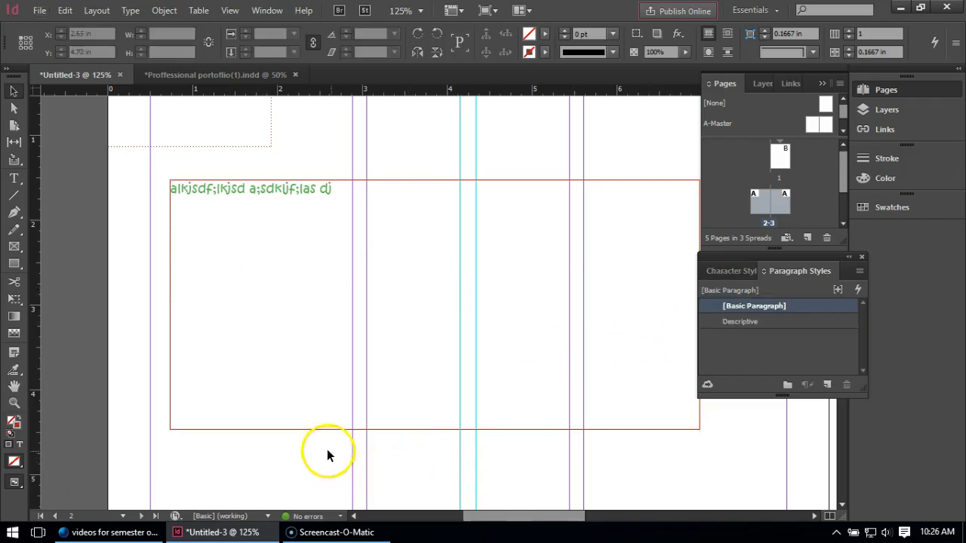
scroll(258, 371, down, 1)
scroll(258, 352, down, 2)
scroll(258, 352, up, 1)
click(13, 178)
drag(193, 371, 579, 487)
text(sdsfaasdf;lkj ads;lkjsdslk djkfasd.kdj)
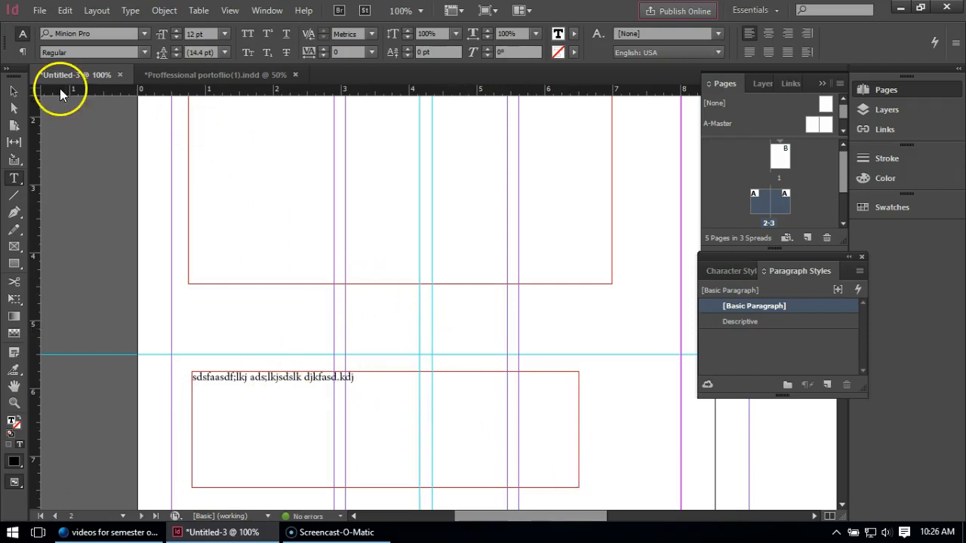
Apply the Descriptive paragraph style to the second text frame.
click(14, 91)
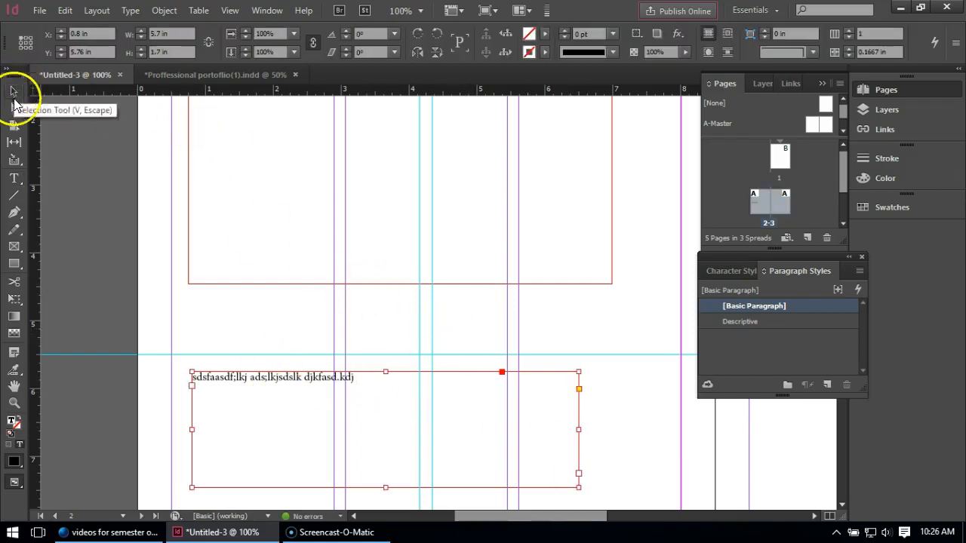
click(746, 323)
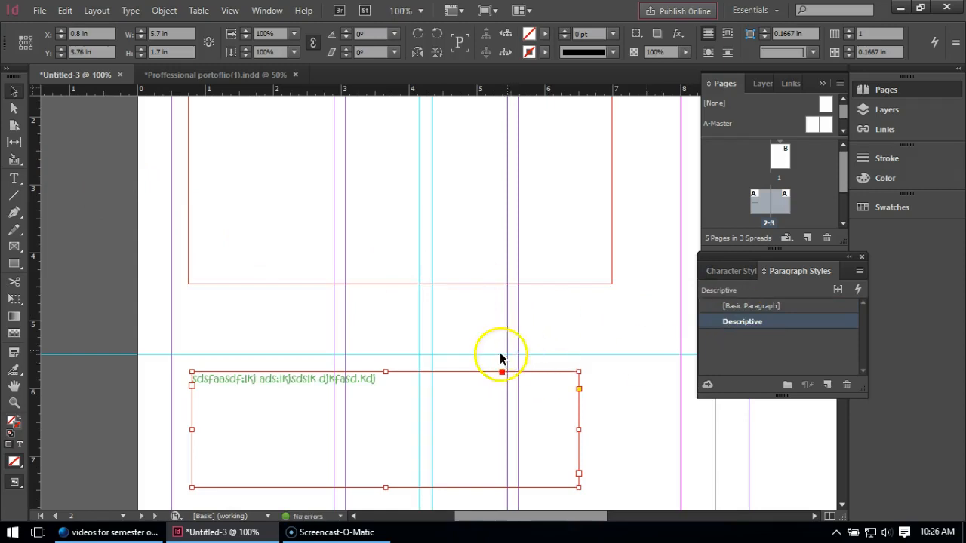
key(ctrl+minus)
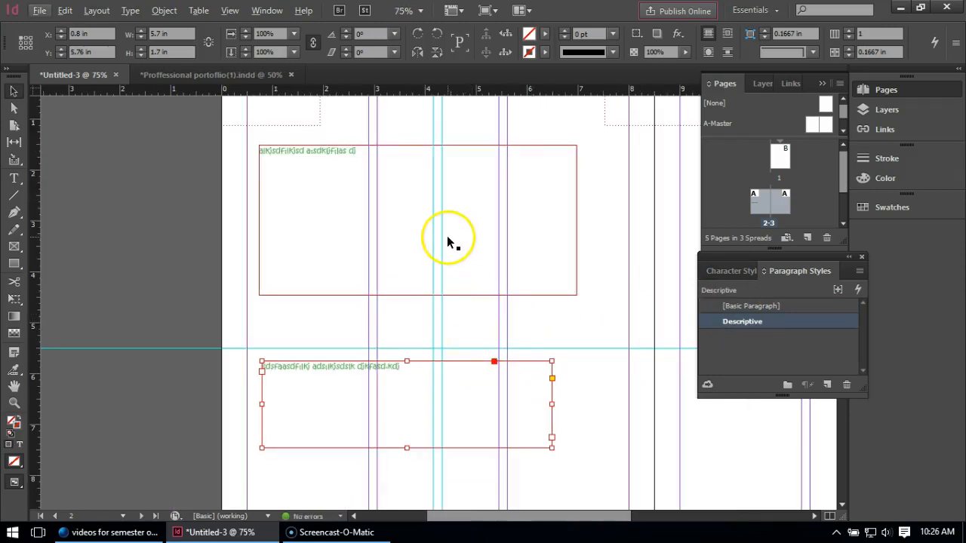
Change the Descriptive paragraph style's font family to Harrington and accept the style options.
double_click(727, 318)
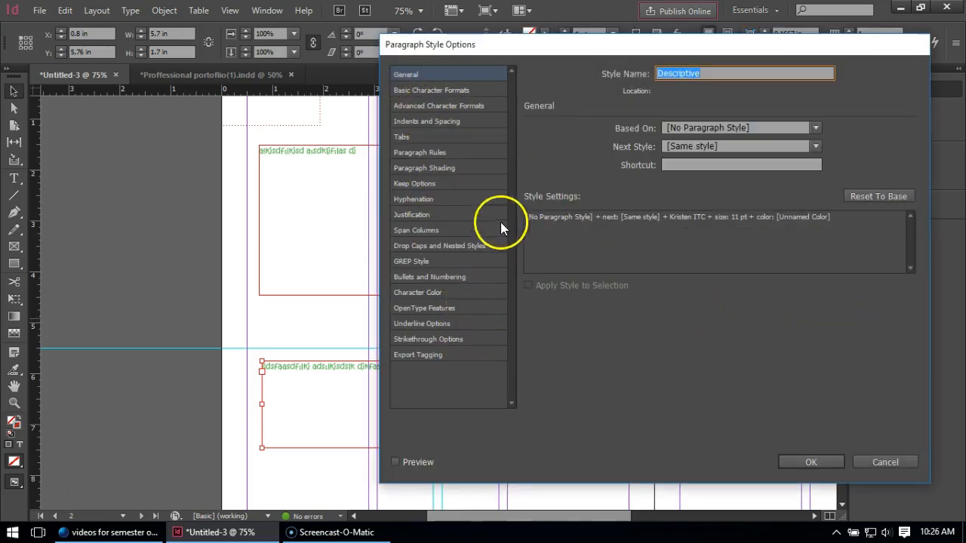
click(462, 90)
click(723, 135)
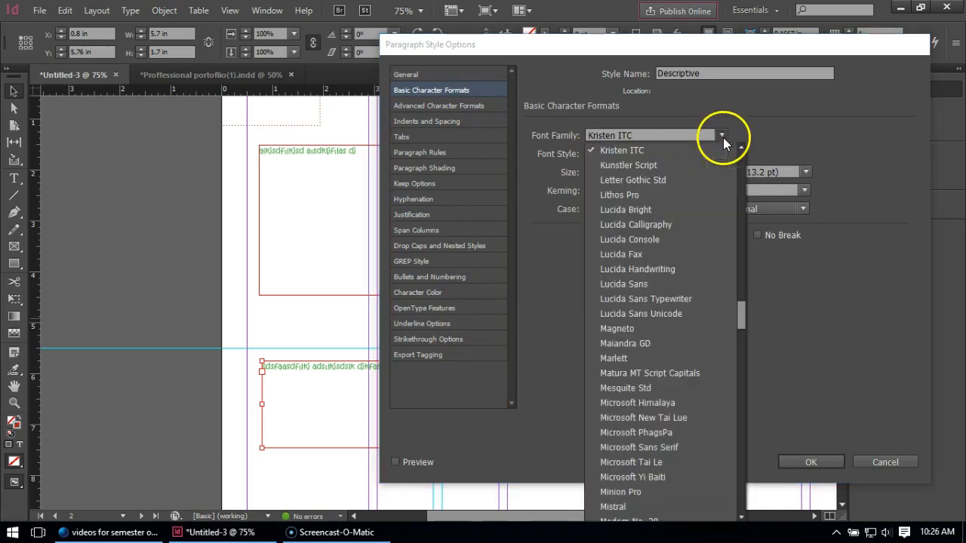
scroll(742, 297, up, 9)
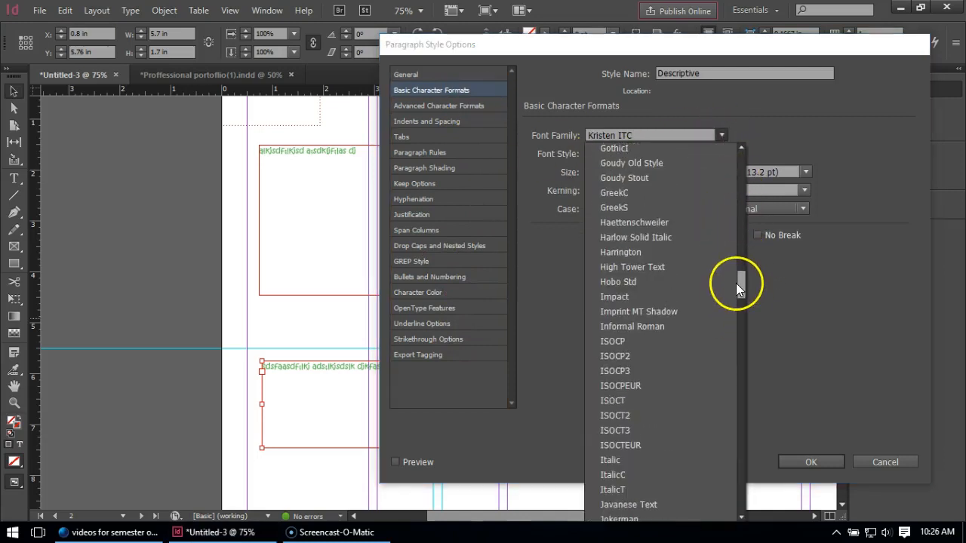
click(667, 252)
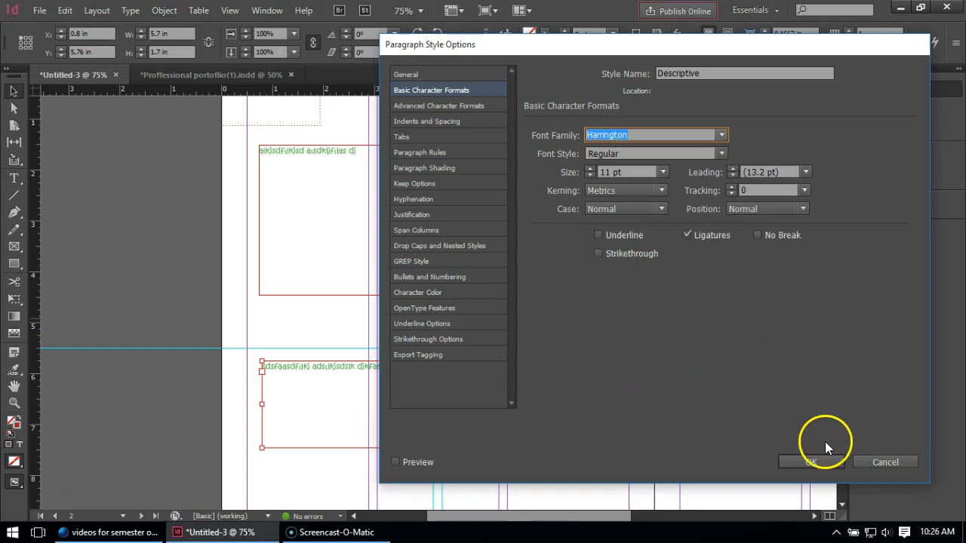
click(827, 465)
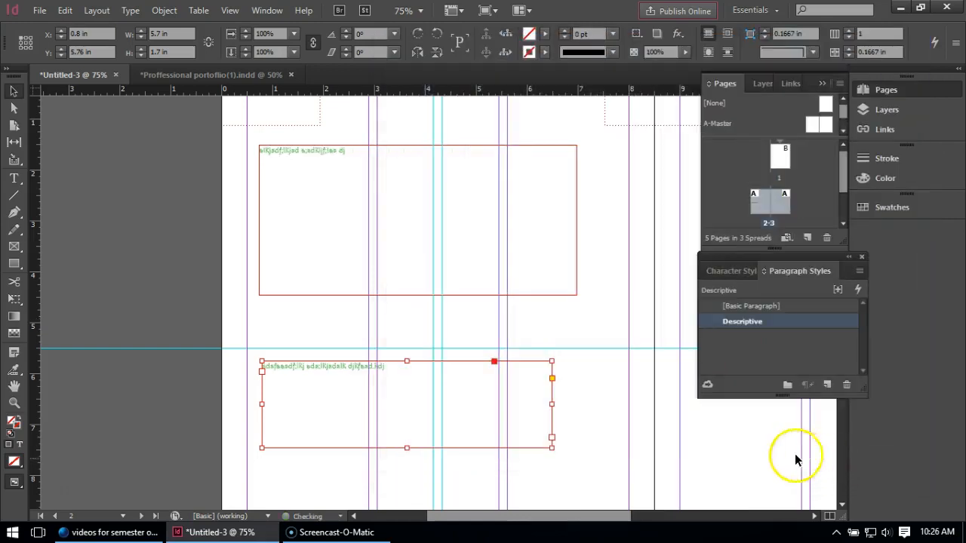
Deselect the second text frame and examine the restyled text in both green text frames up close.
click(330, 325)
scroll(267, 347, up, 5)
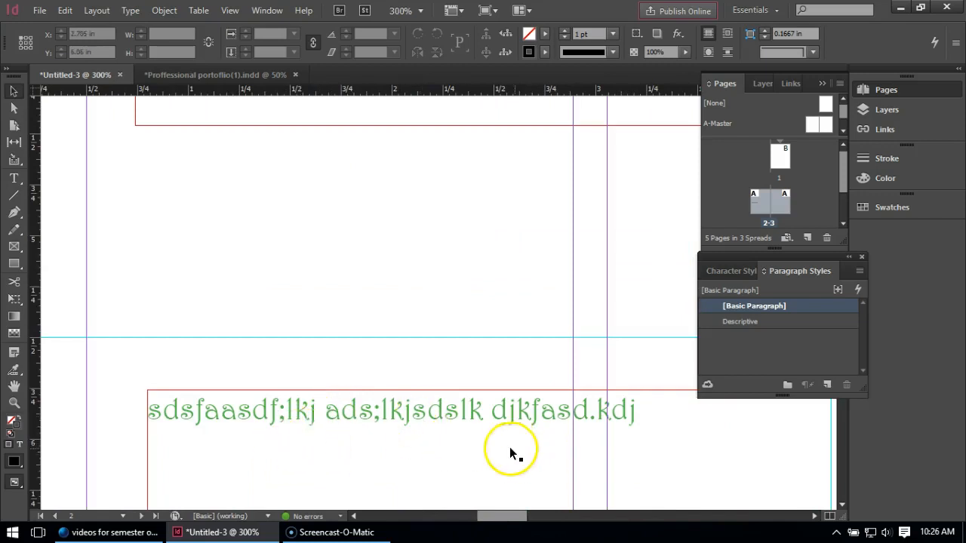
scroll(379, 303, down, 2)
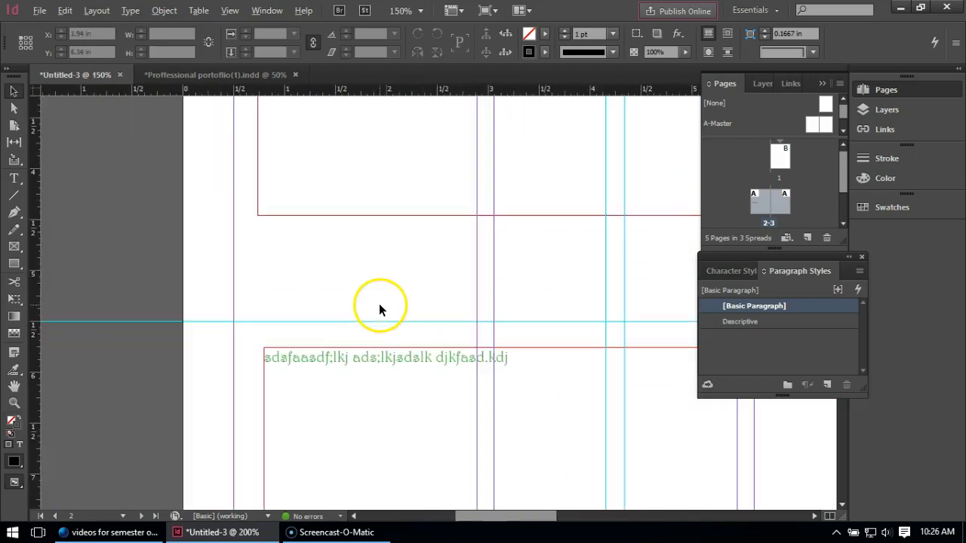
scroll(382, 301, down, 5)
scroll(377, 270, up, 3)
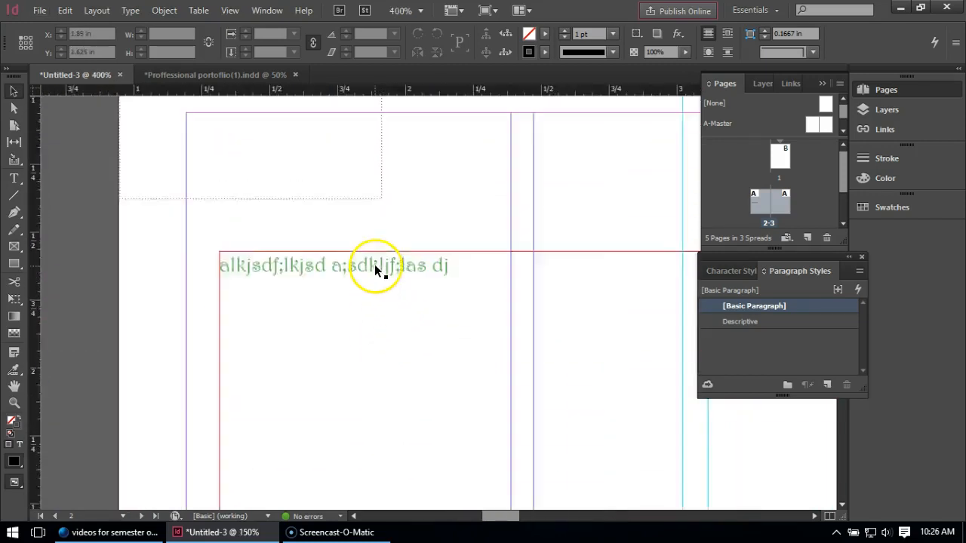
scroll(373, 312, down, 3)
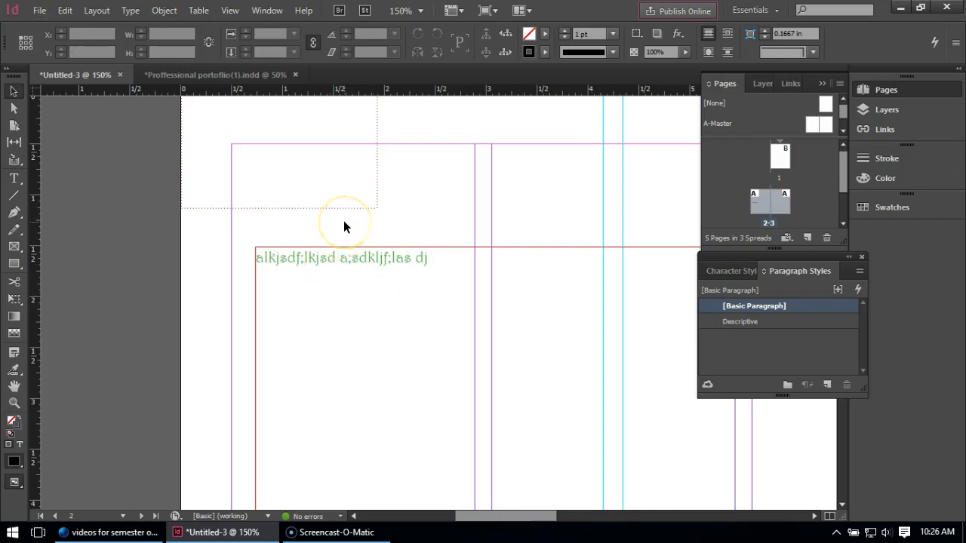
scroll(343, 226, down, 2)
scroll(341, 228, down, 3)
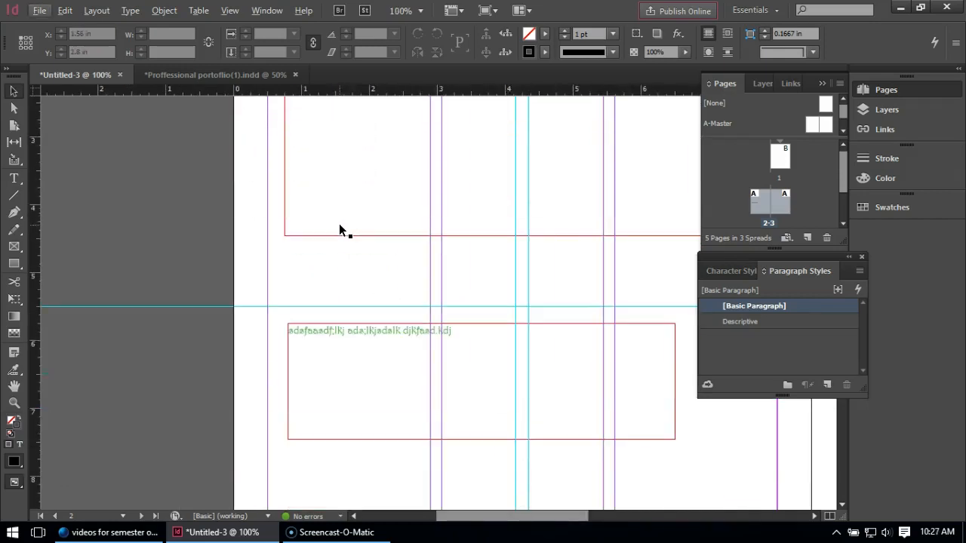
scroll(339, 230, down, 1)
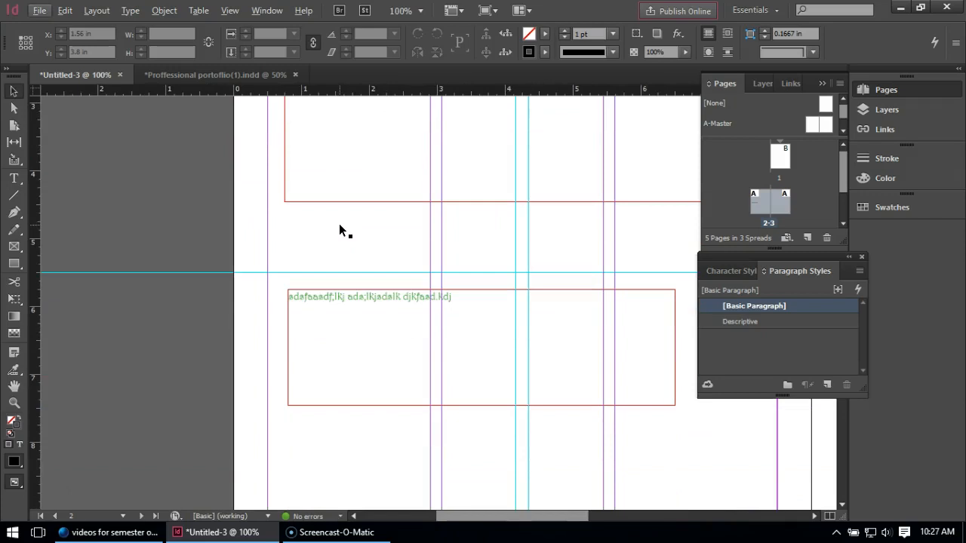
Draw a third text frame about 4.5 by 1 in below the second and enter "Title".
click(13, 178)
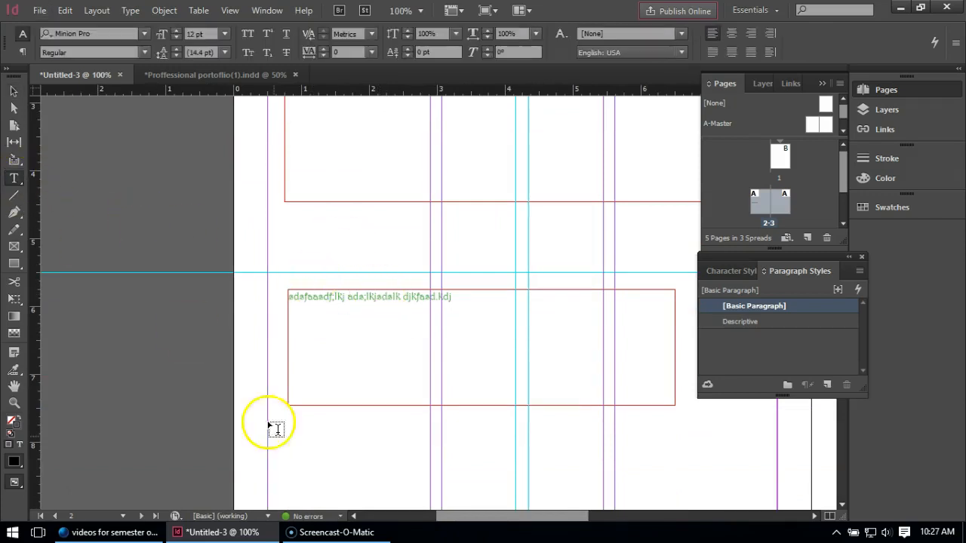
drag(294, 428, 598, 500)
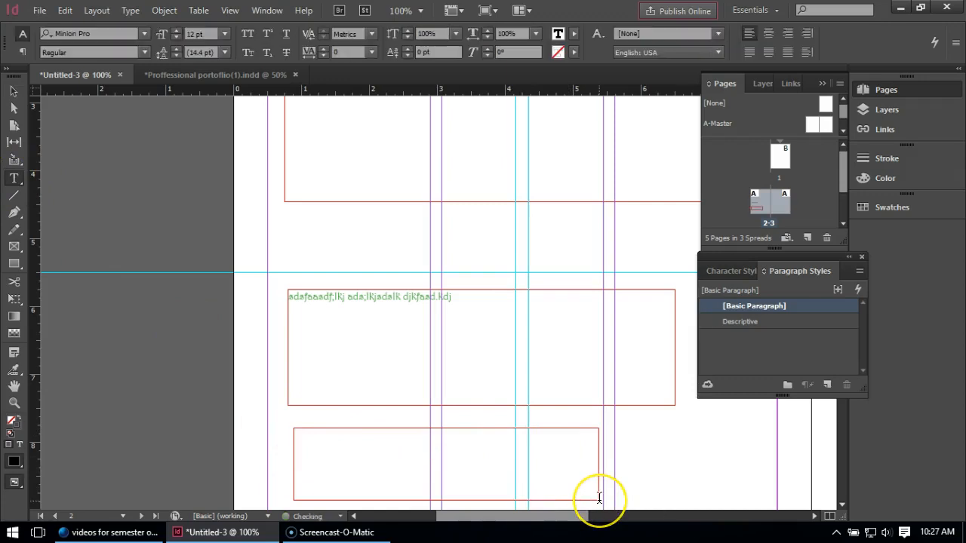
text(Title)
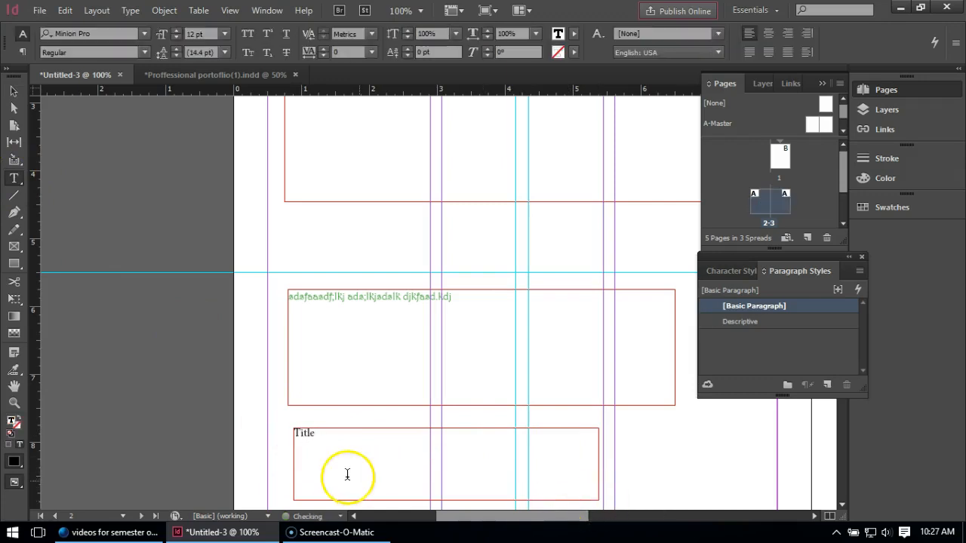
Format the word Title in the third frame as 18 pt Arial.
drag(319, 437, 276, 444)
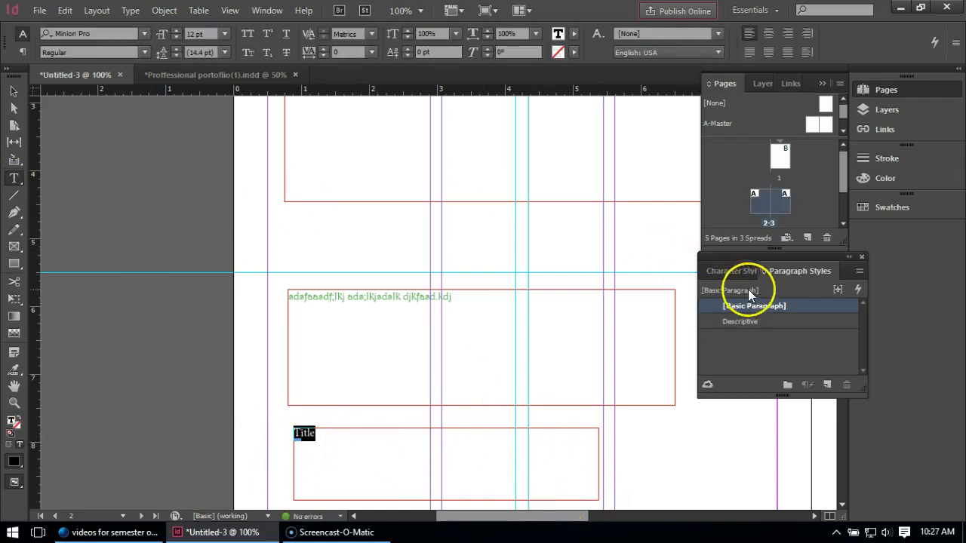
click(224, 33)
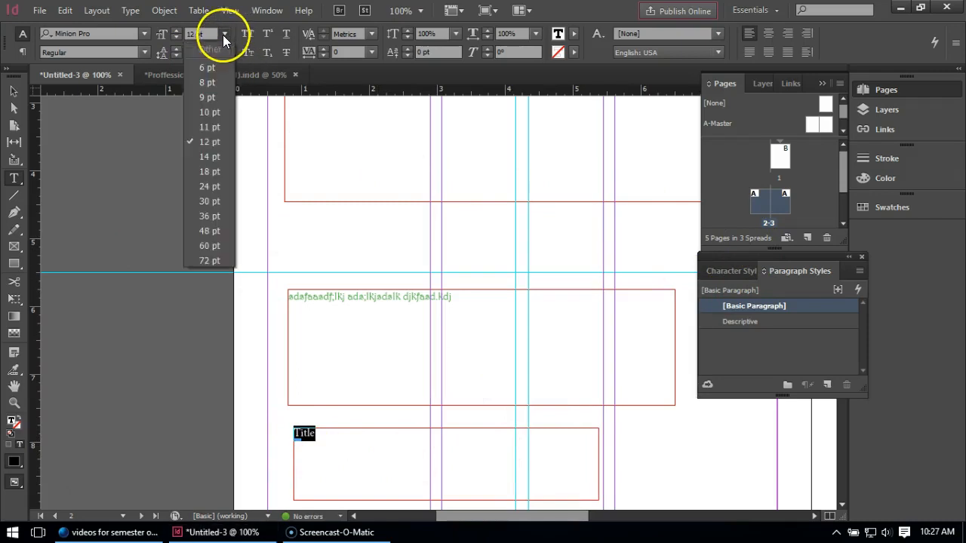
click(220, 173)
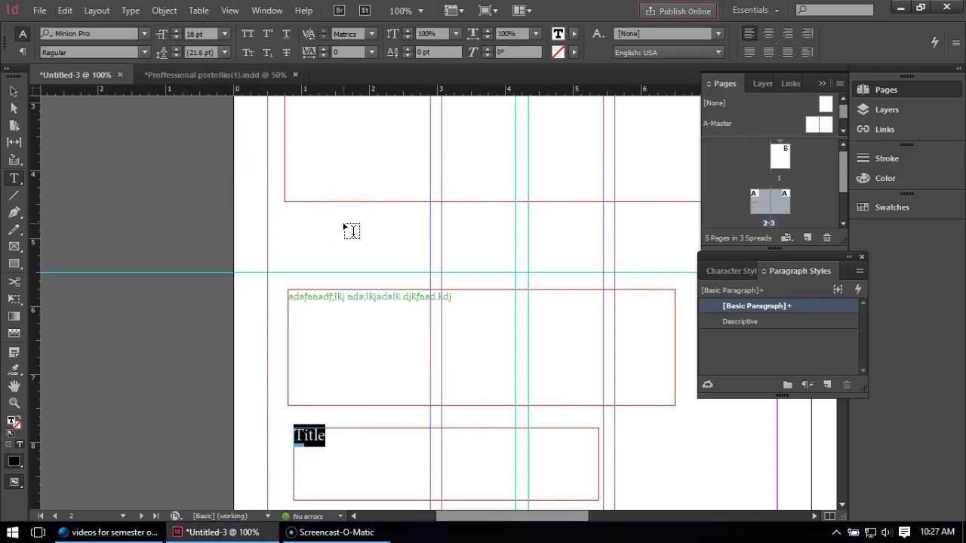
click(143, 34)
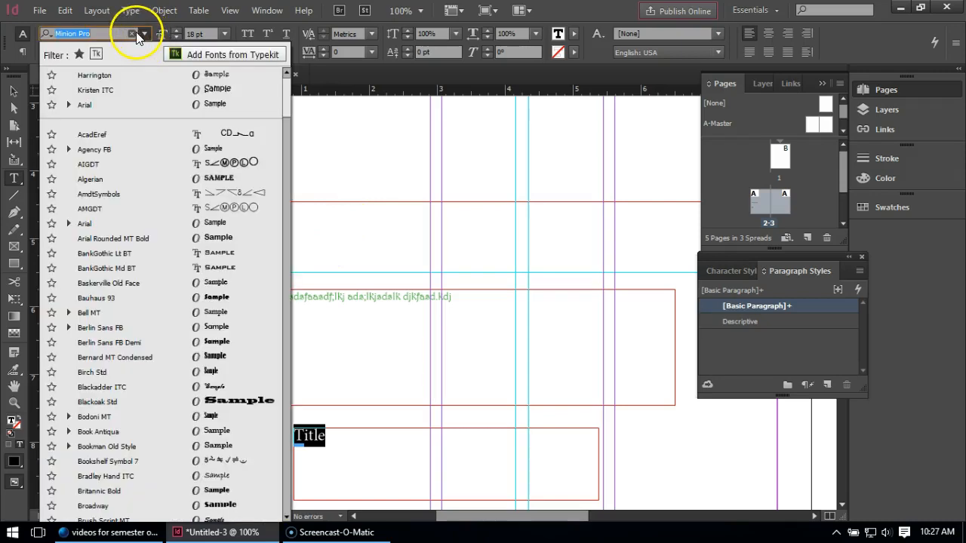
click(84, 103)
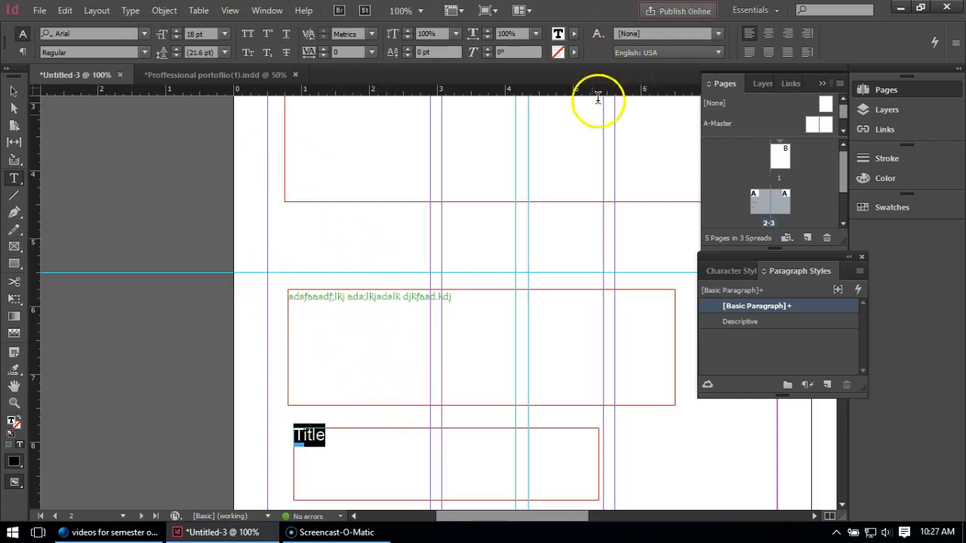
Create a paragraph style from the selected Title text, apply it to that text and name it Title.
click(828, 385)
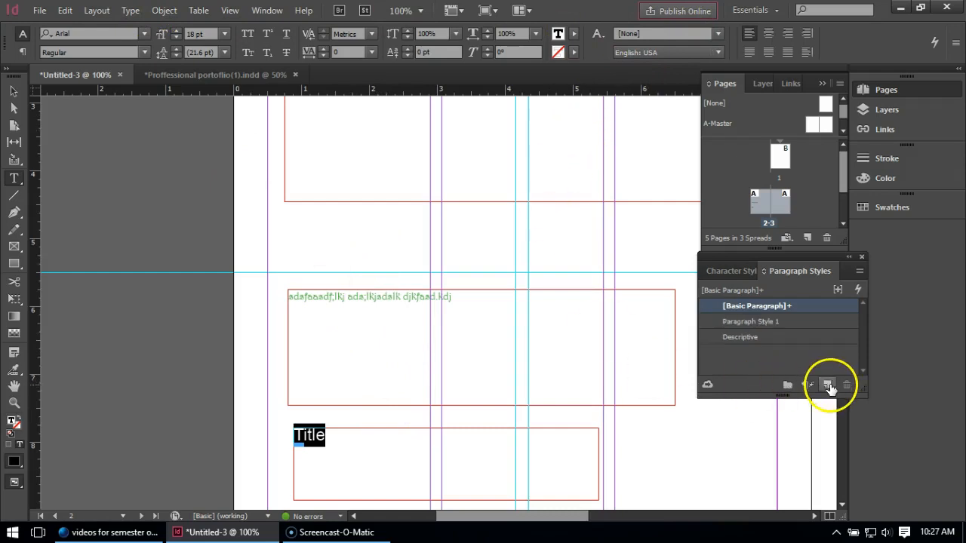
double_click(762, 321)
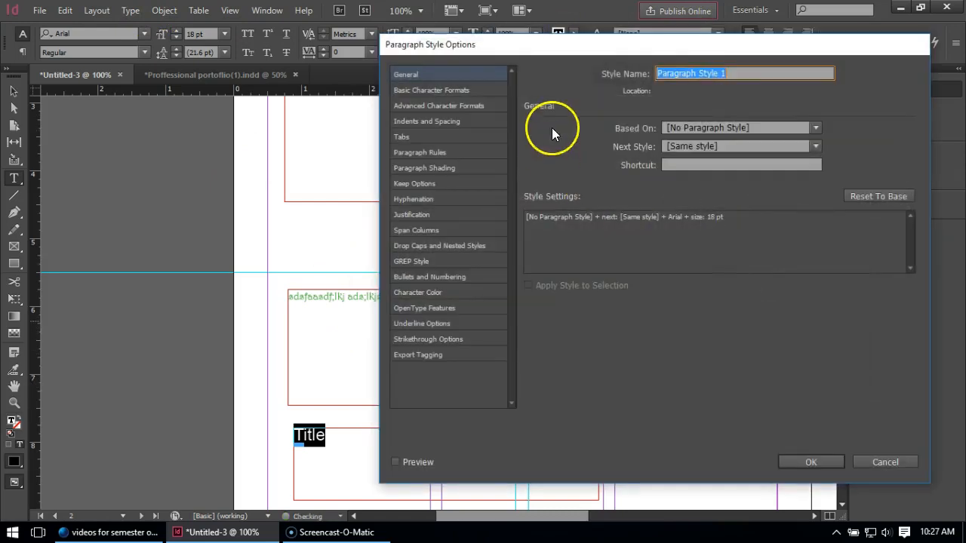
text(Title)
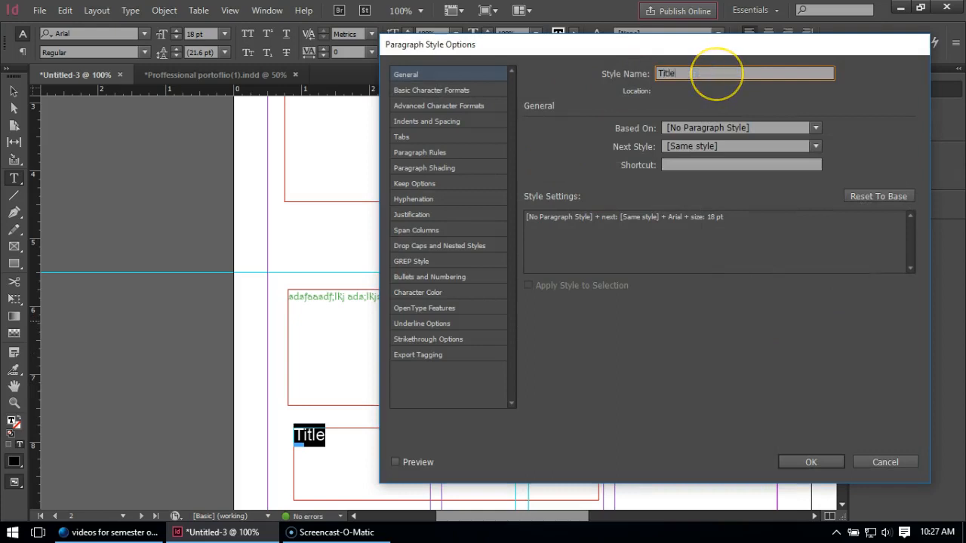
click(811, 462)
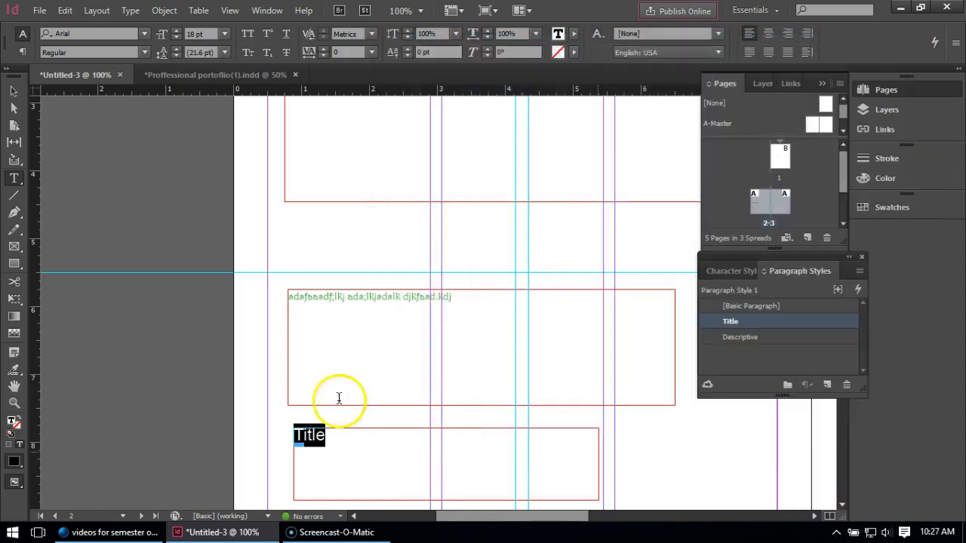
click(14, 92)
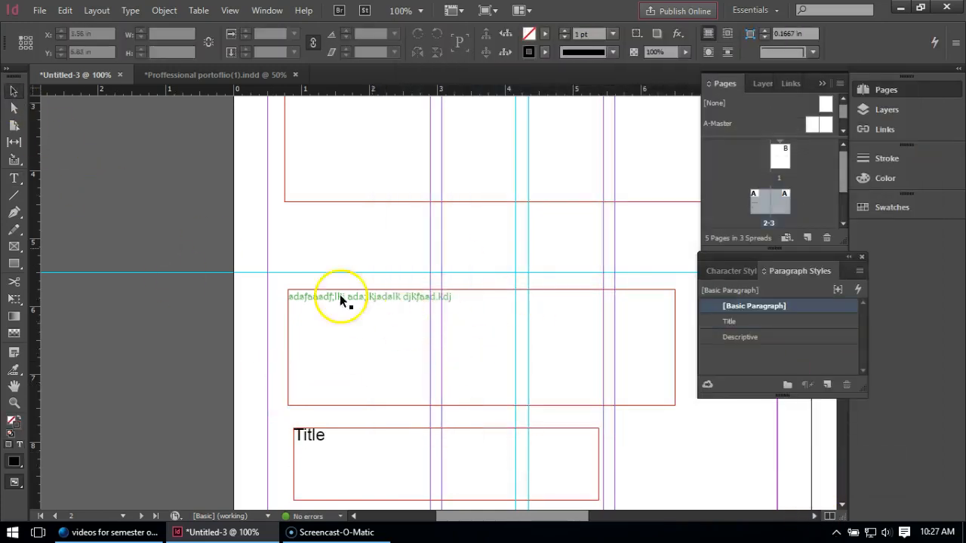
scroll(346, 298, down, 1)
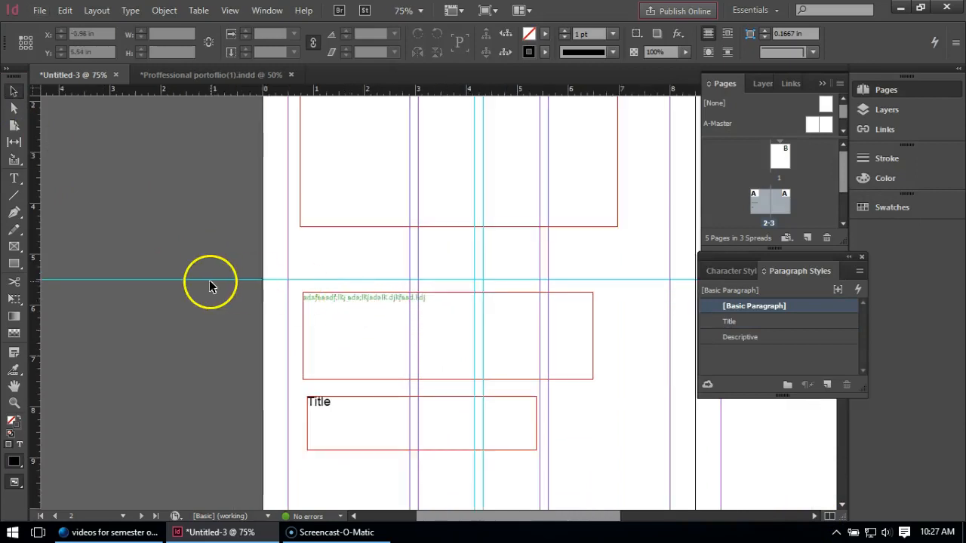
scroll(209, 280, down, 1)
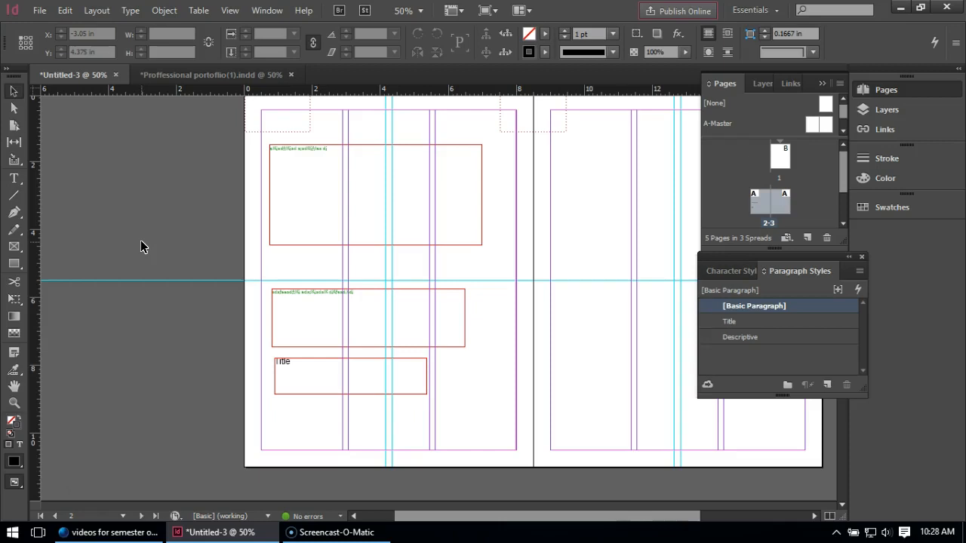
Switch to the Proffessional portoflio(1).indd document and examine its paragraph styles and the text formatting on the Ferry Avenue Transit Village spread.
click(194, 76)
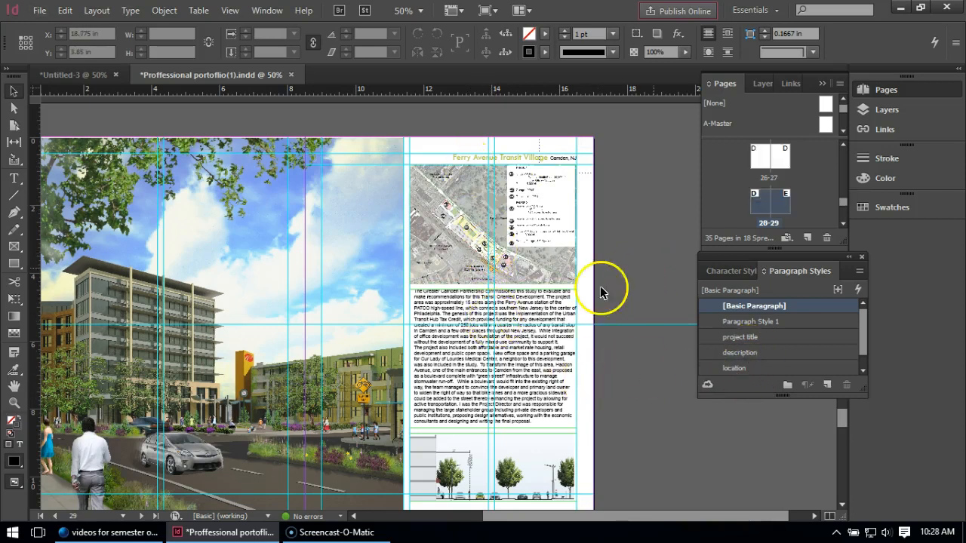
scroll(574, 280, up, 2)
scroll(574, 279, up, 1)
scroll(530, 280, up, 3)
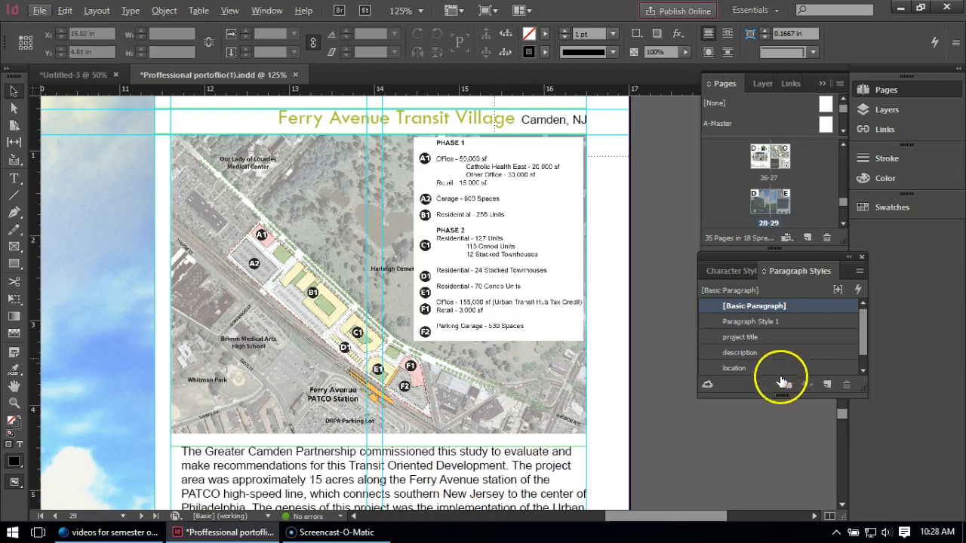
drag(863, 324, 866, 340)
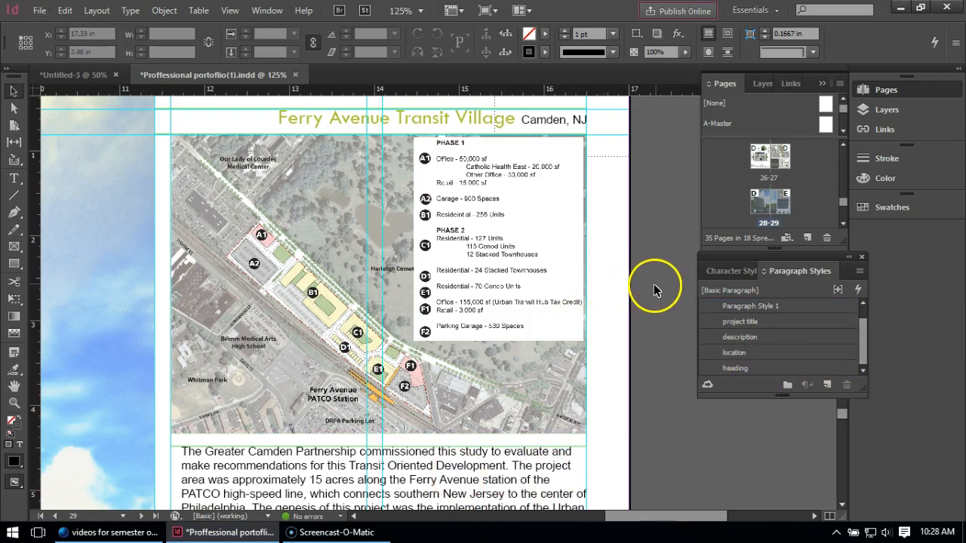
scroll(645, 306, down, 1)
scroll(645, 303, down, 2)
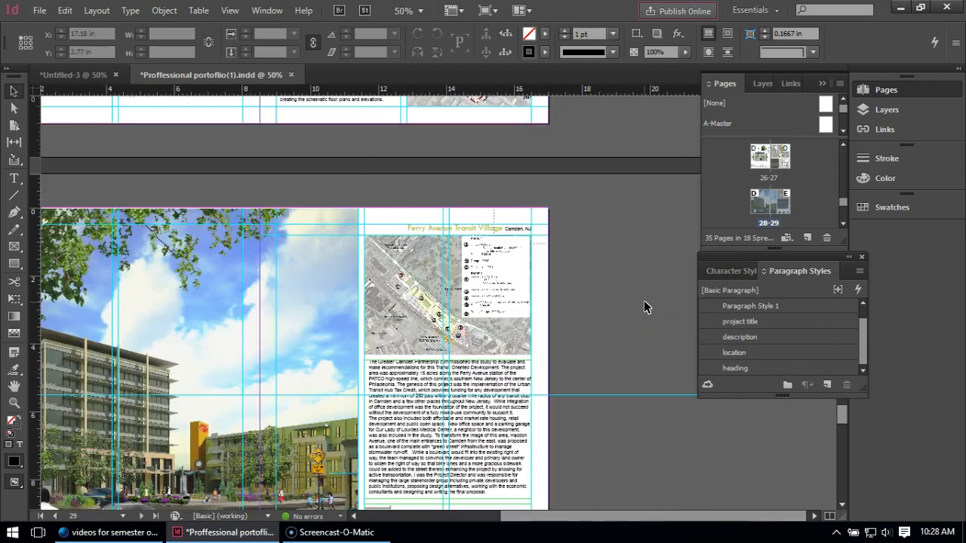
scroll(605, 293, down, 1)
scroll(532, 304, up, 1)
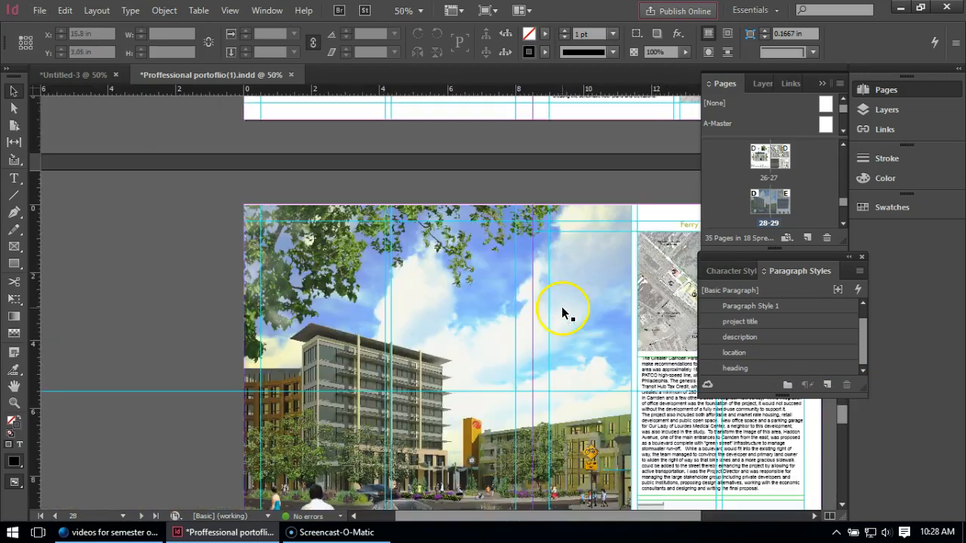